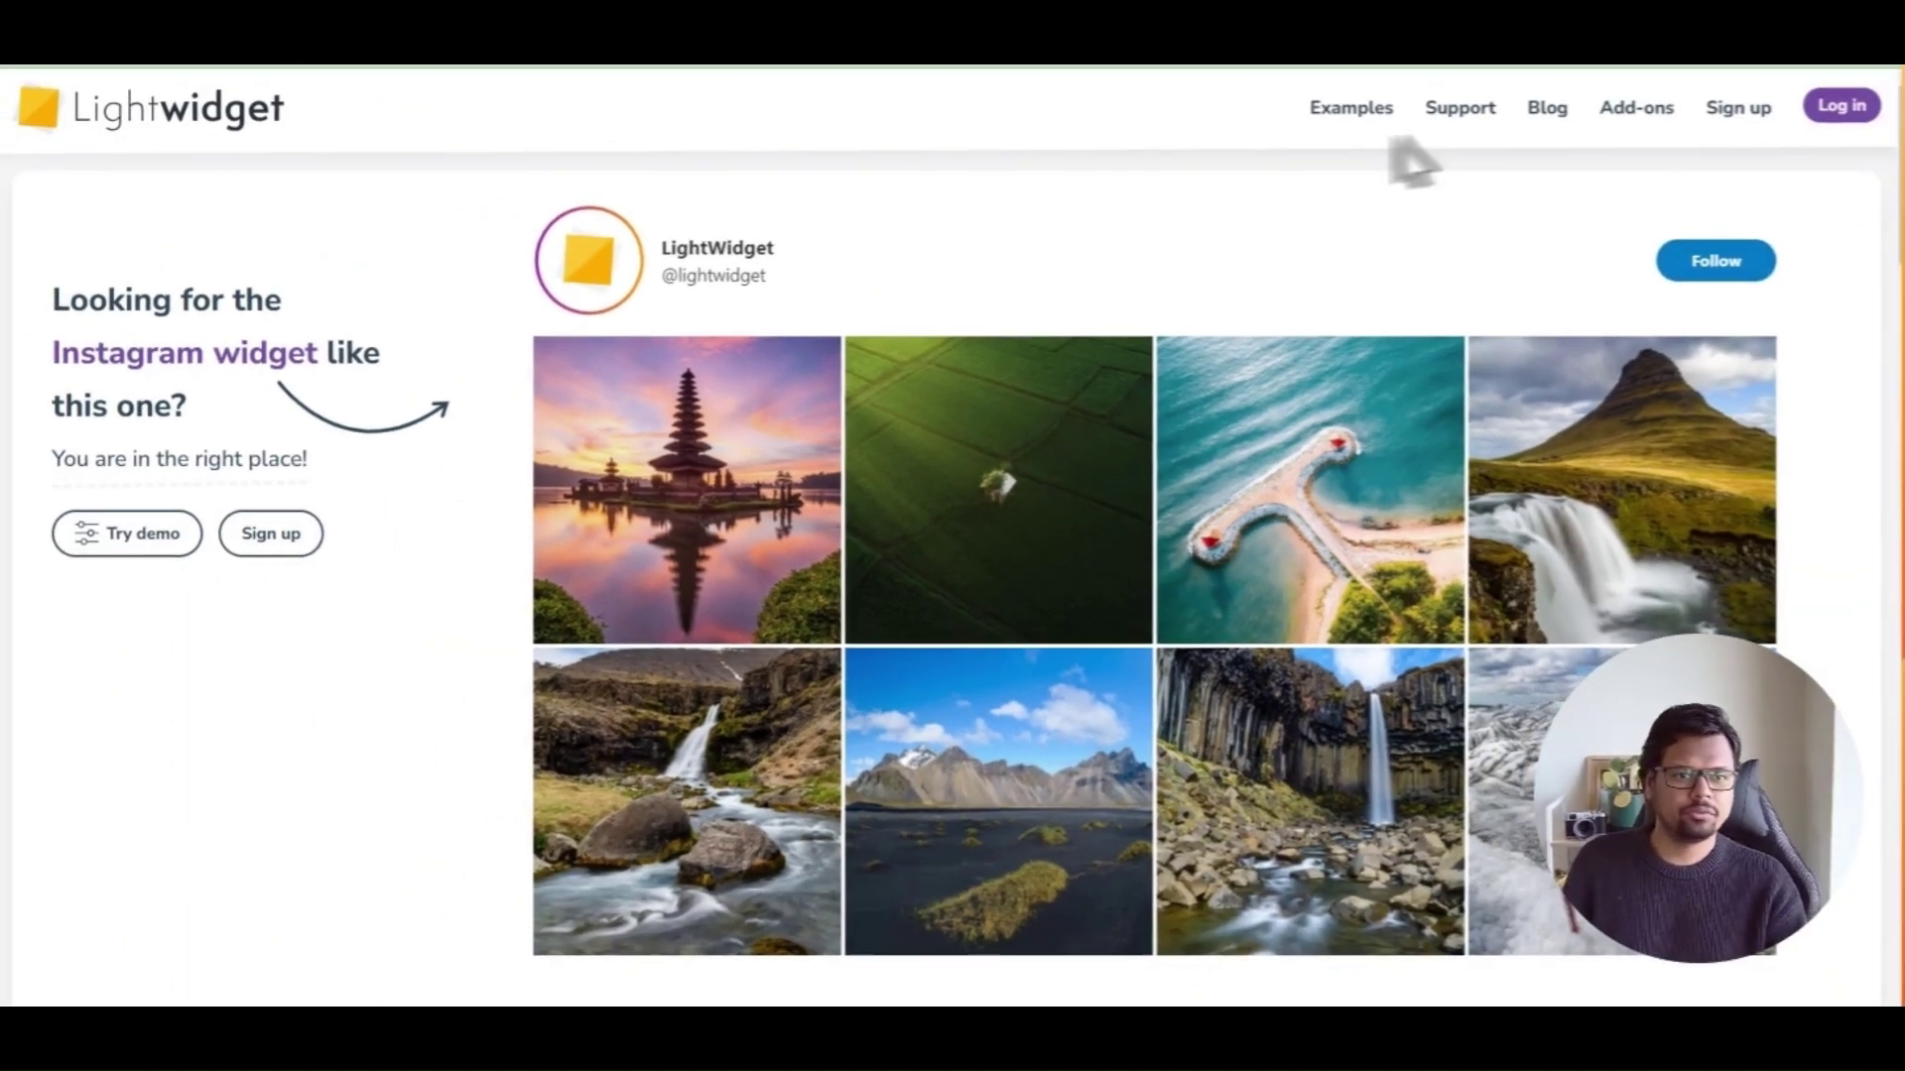
- Register a new LightWidget account from the home page Sign up link
{"action": "left_click", "coordinate": [1734, 113]}
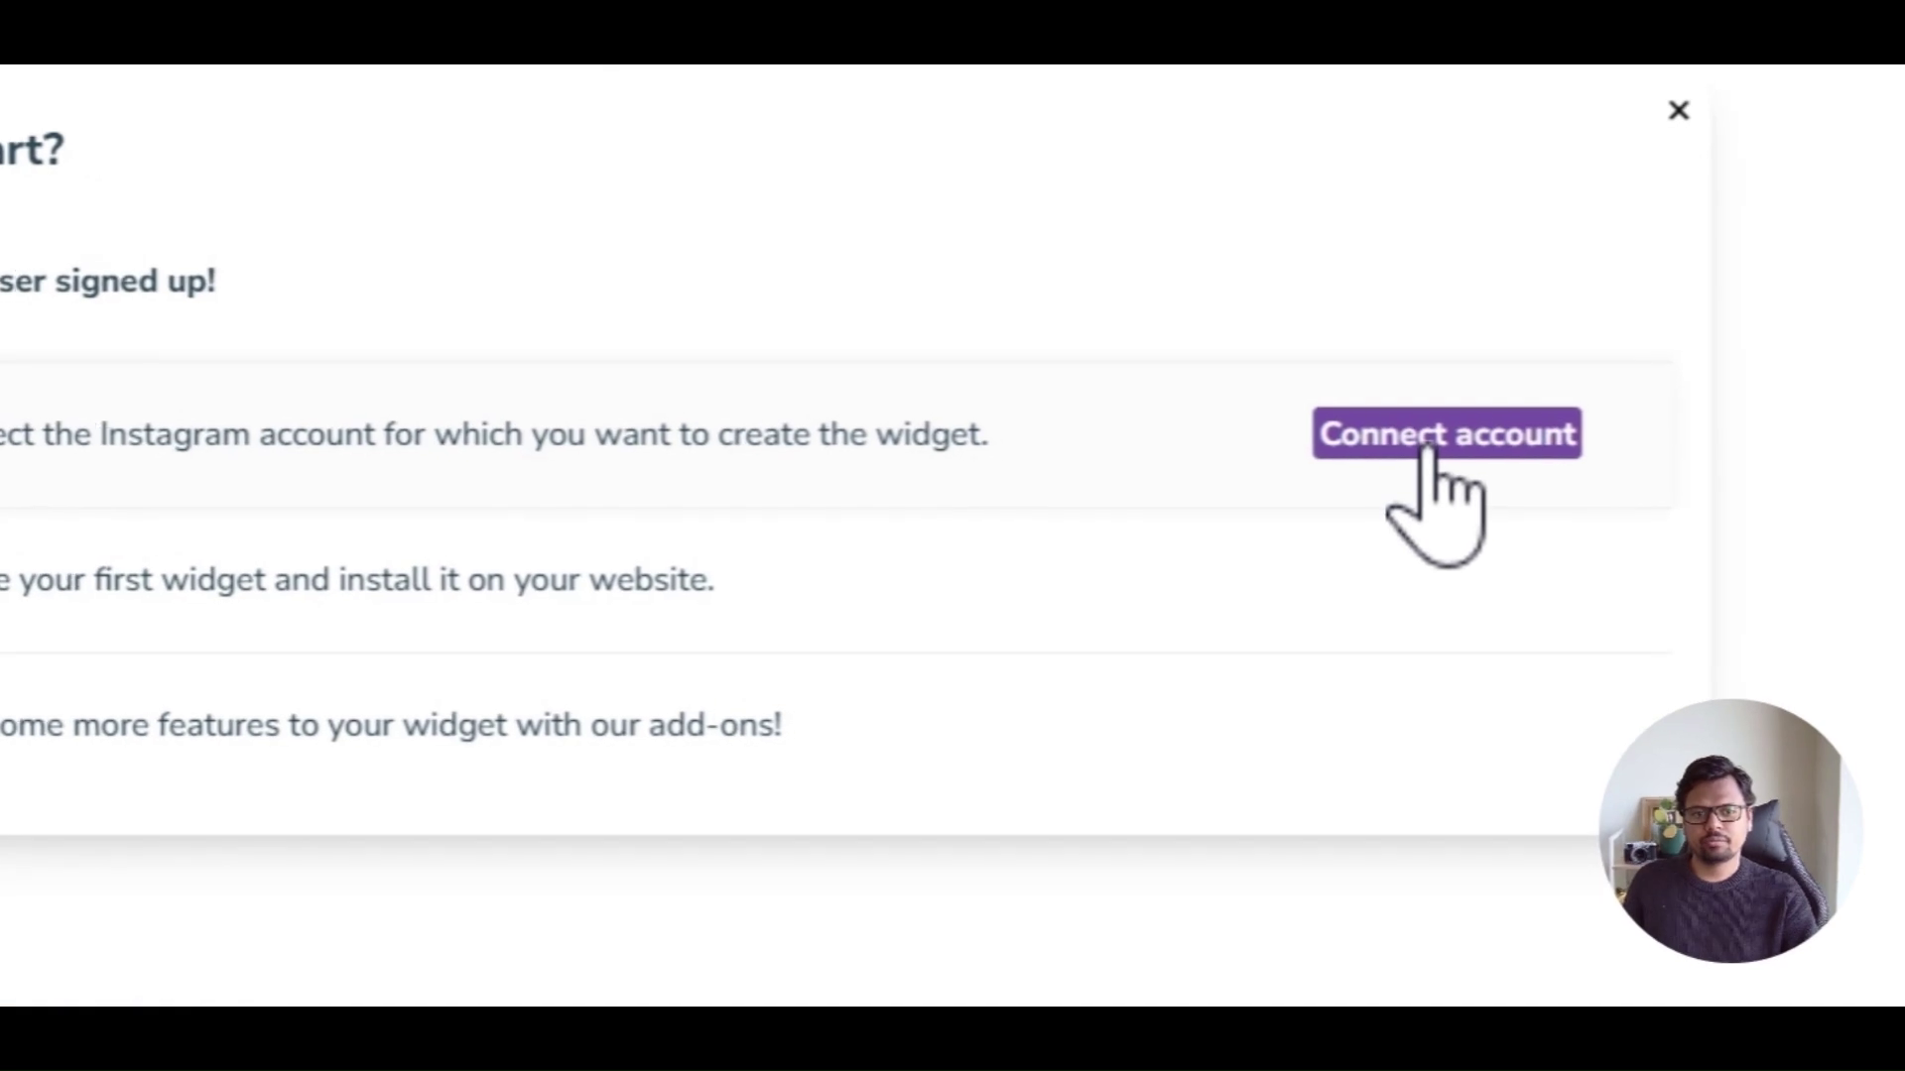
- Start connecting an Instagram account from the How to start checklist
{"action": "left_click", "coordinate": [1423, 447]}
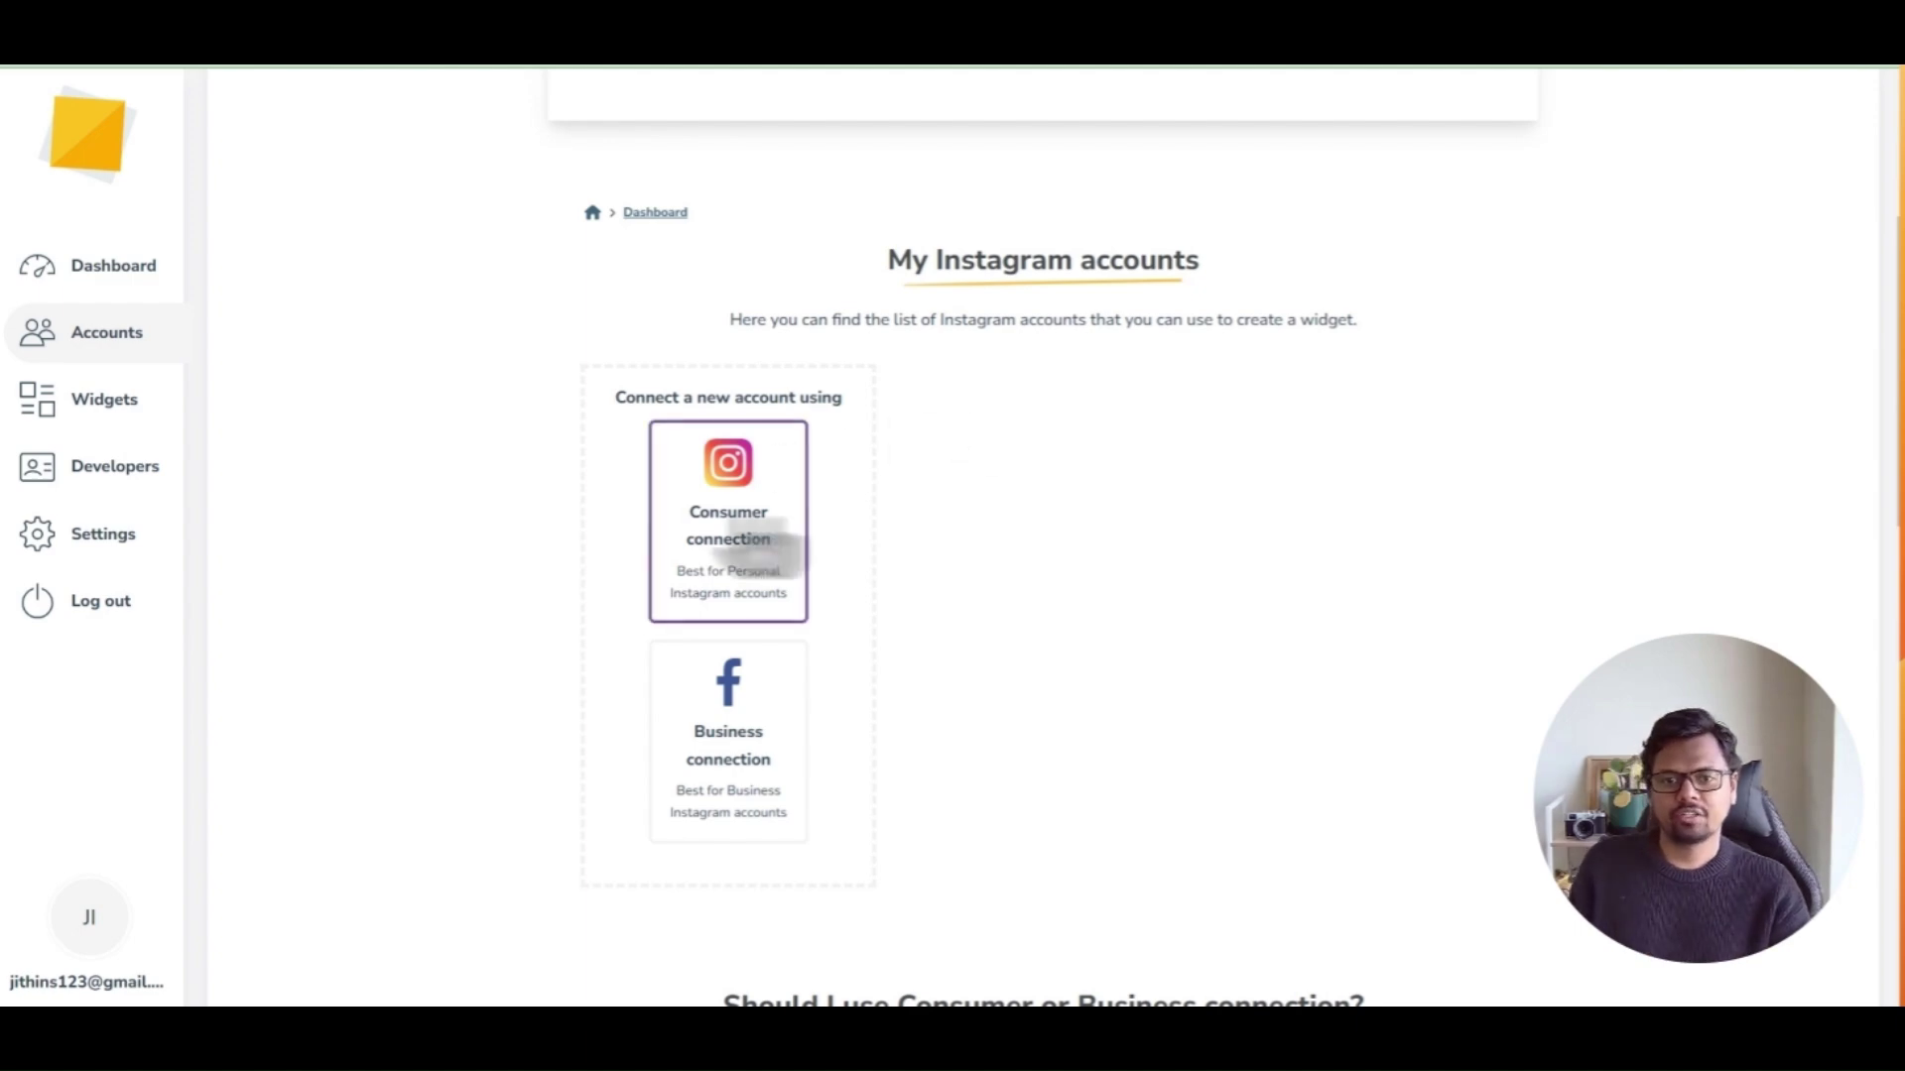
{"action": "scroll", "coordinate": [1196, 581], "scroll_direction": "down", "scroll_amount": 3}
{"action": "scroll", "coordinate": [1196, 552], "scroll_direction": "down", "scroll_amount": 3}
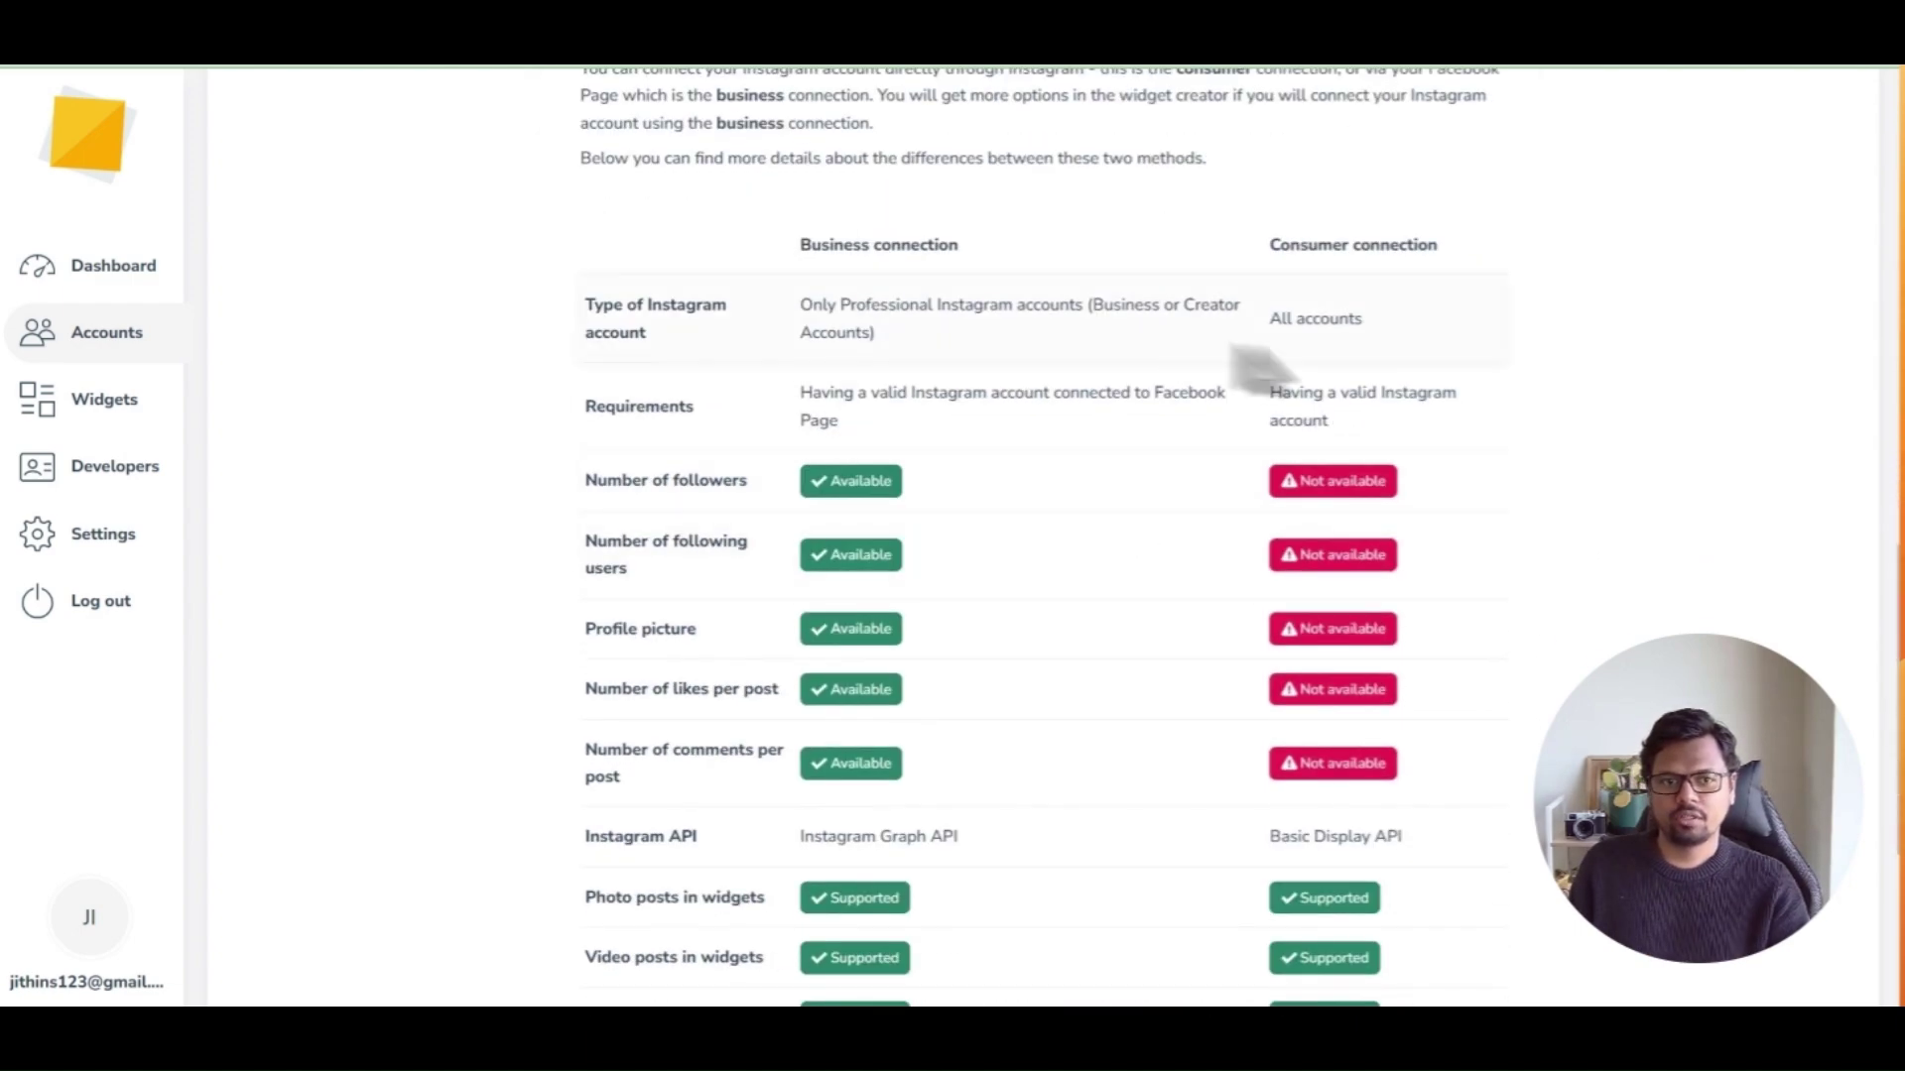
{"action": "scroll", "coordinate": [1449, 501], "scroll_direction": "down", "scroll_amount": 1}
{"action": "scroll", "coordinate": [1395, 463], "scroll_direction": "down", "scroll_amount": 3}
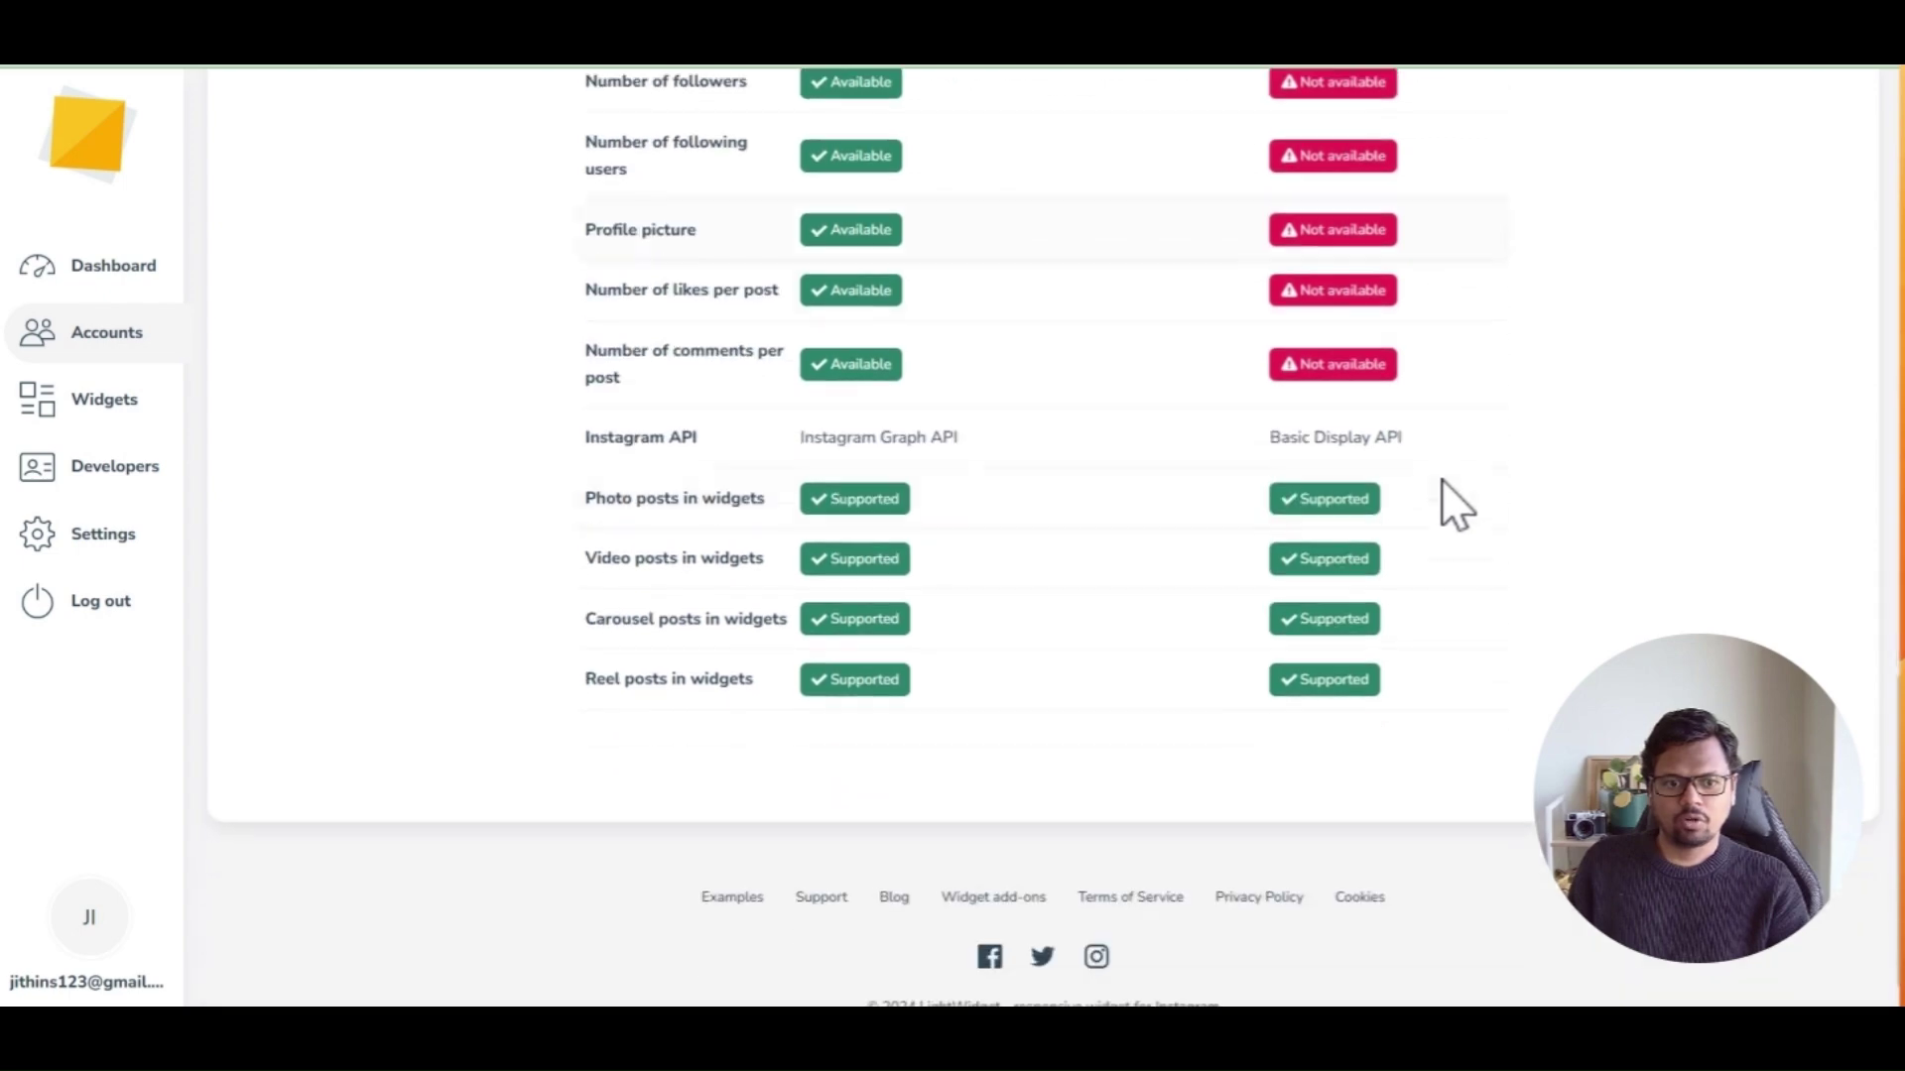
{"action": "scroll", "coordinate": [1428, 663], "scroll_direction": "up", "scroll_amount": 3}
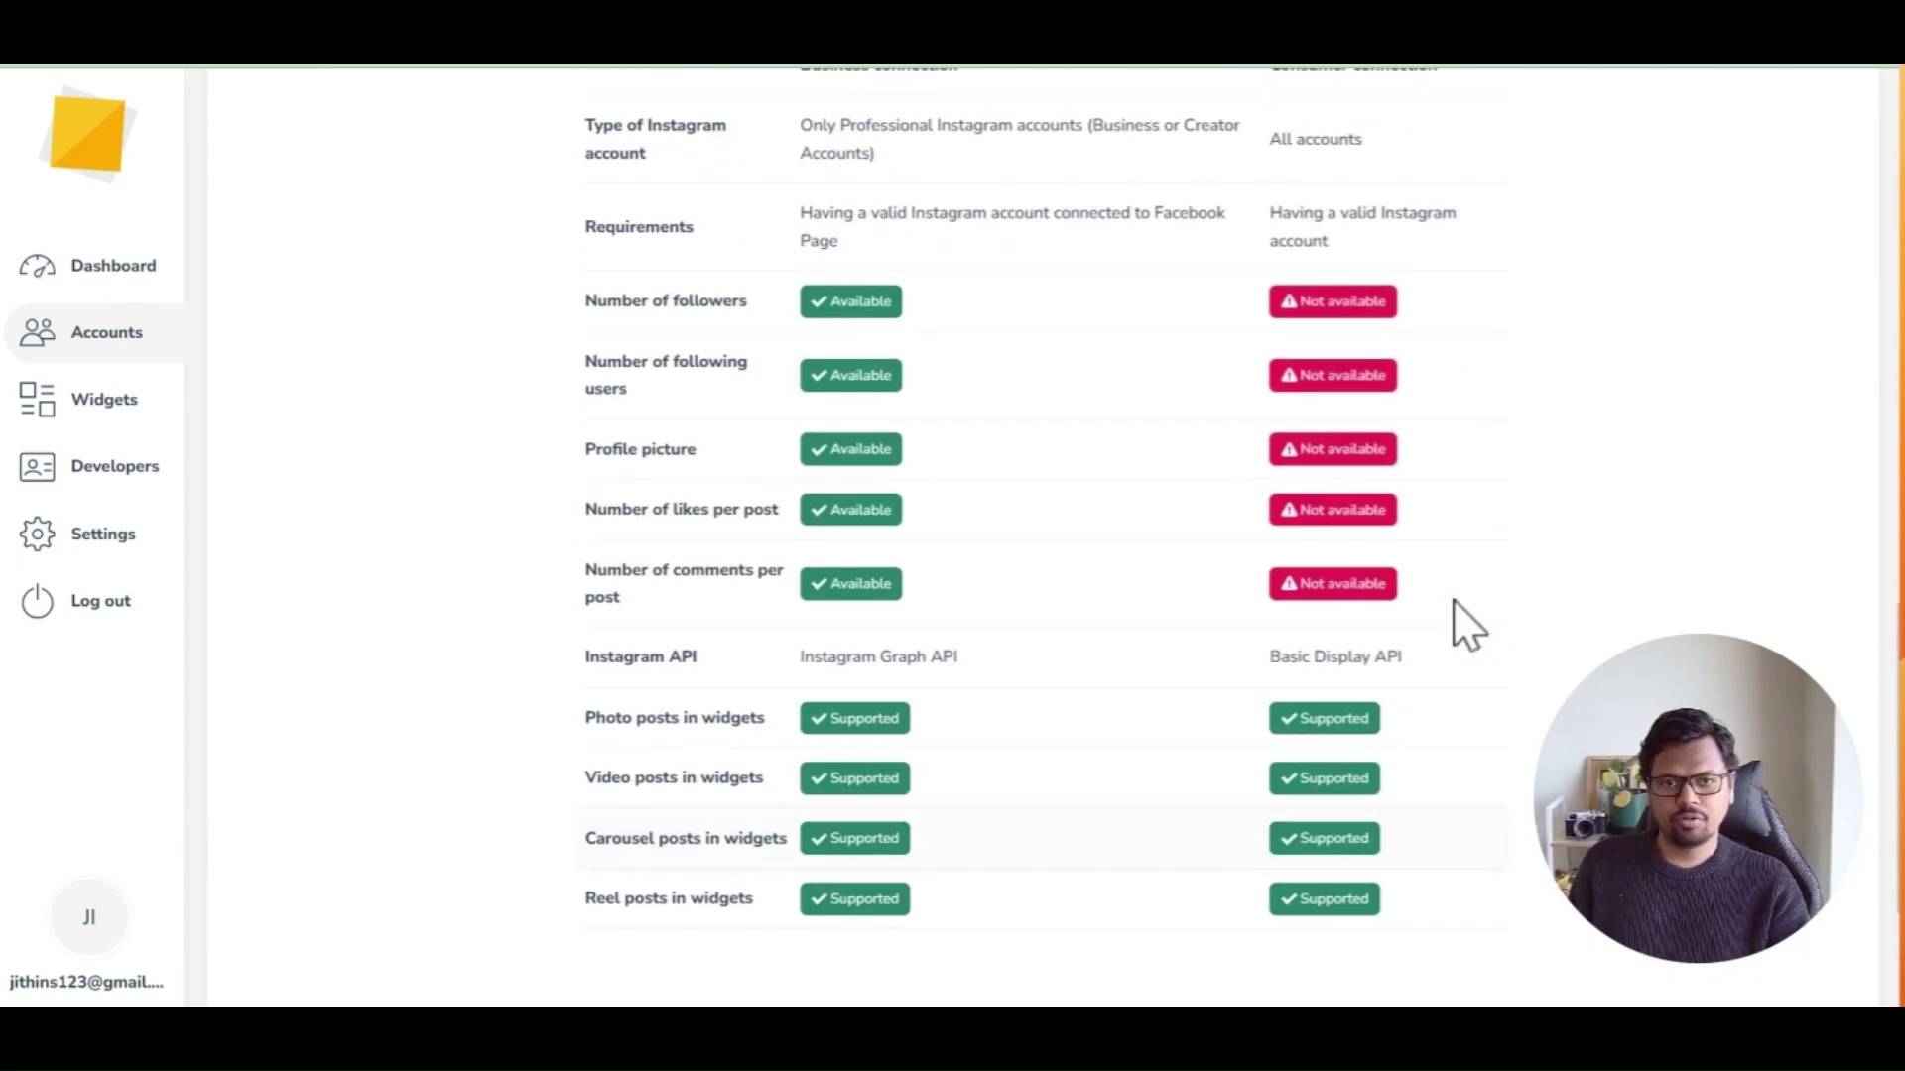
{"action": "scroll", "coordinate": [1455, 621], "scroll_direction": "up", "scroll_amount": 2}
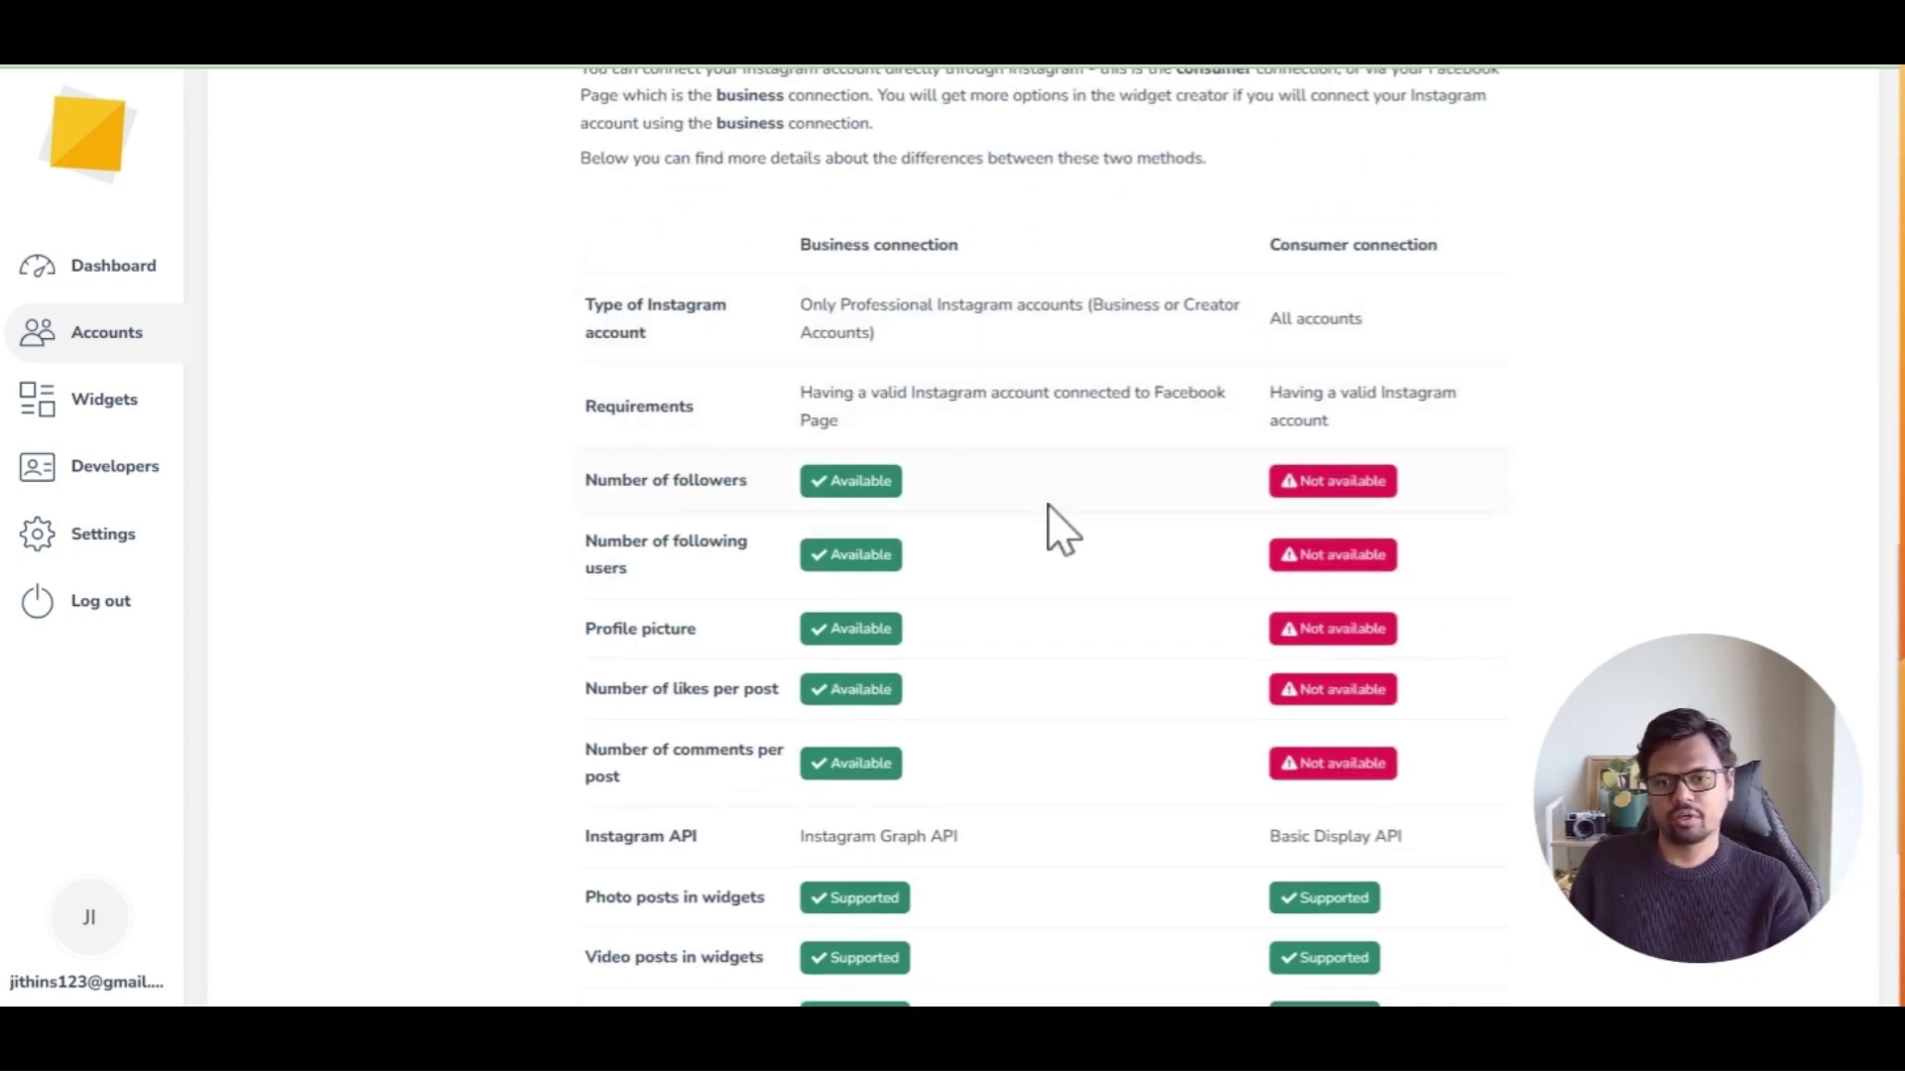
{"action": "scroll", "coordinate": [759, 523], "scroll_direction": "down", "scroll_amount": 2}
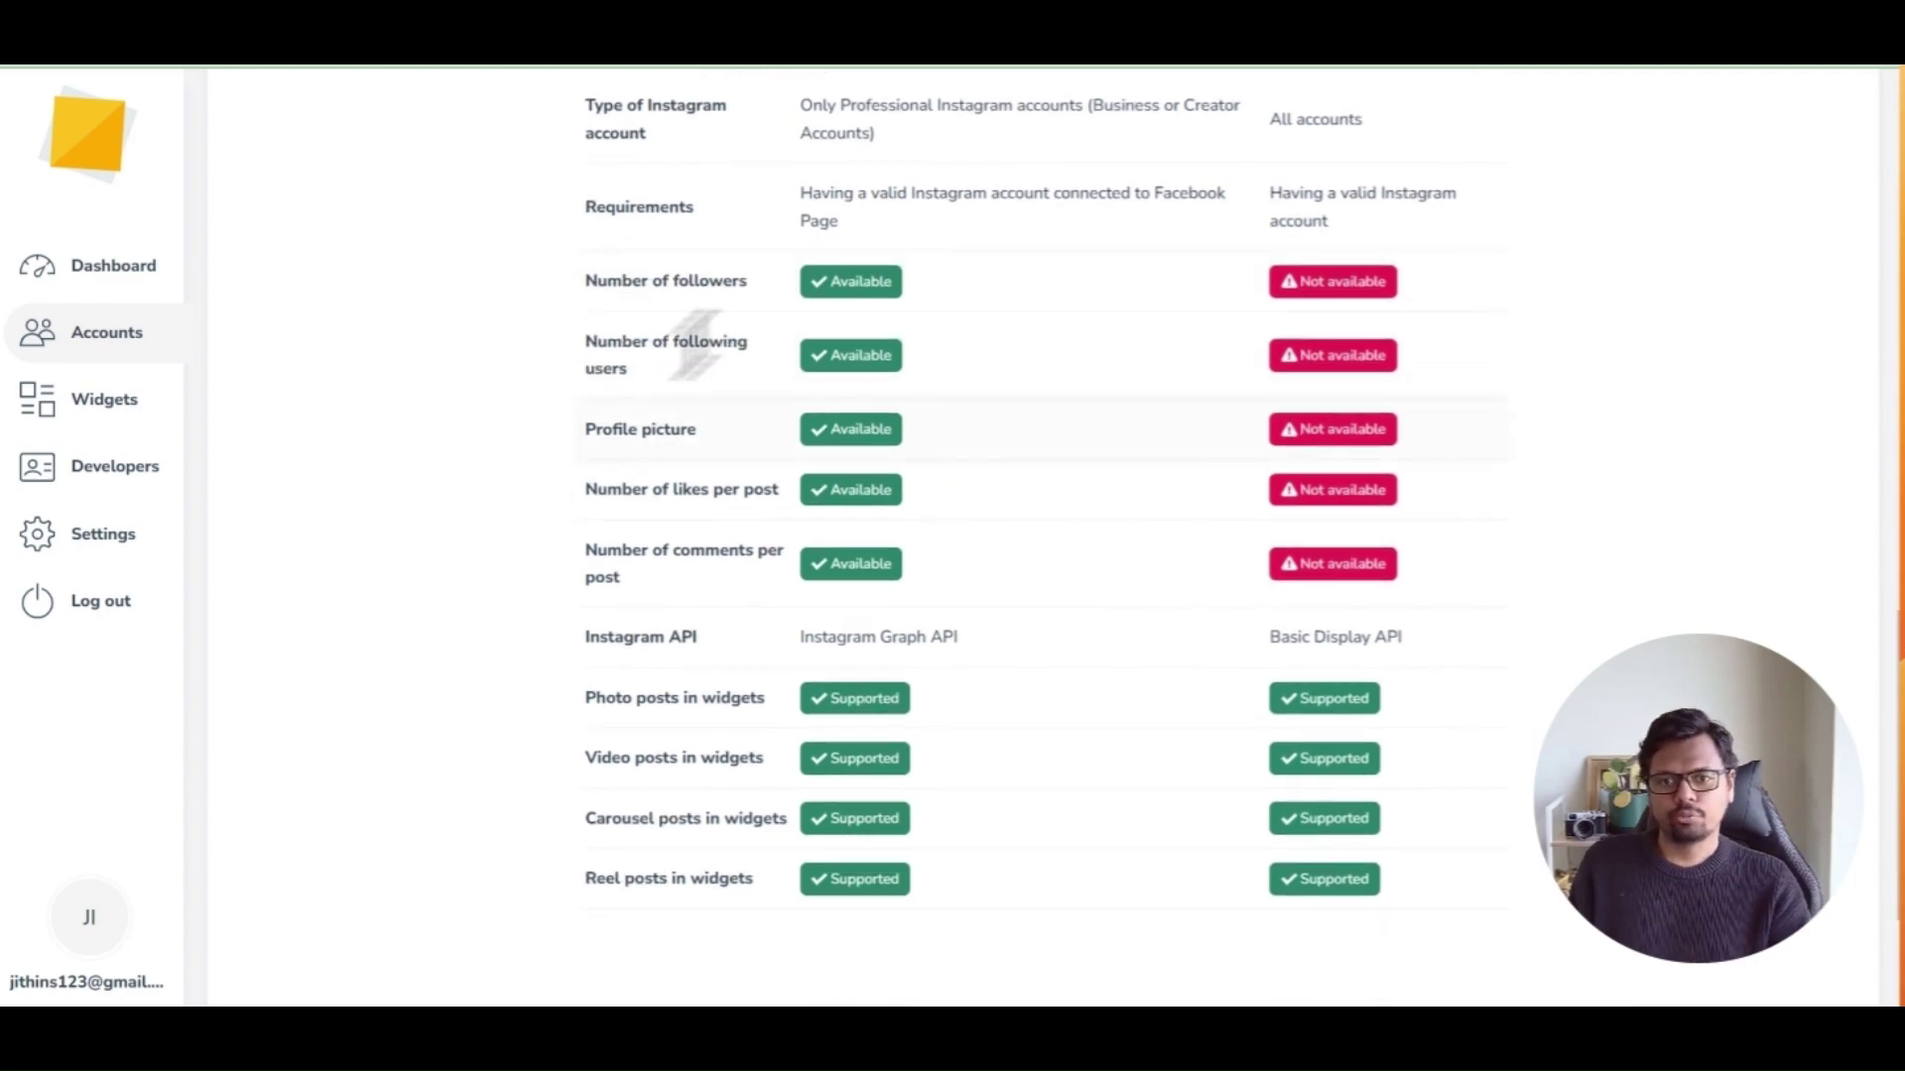
{"action": "scroll", "coordinate": [1028, 521], "scroll_direction": "up", "scroll_amount": 6}
{"action": "scroll", "coordinate": [1060, 505], "scroll_direction": "up", "scroll_amount": 4}
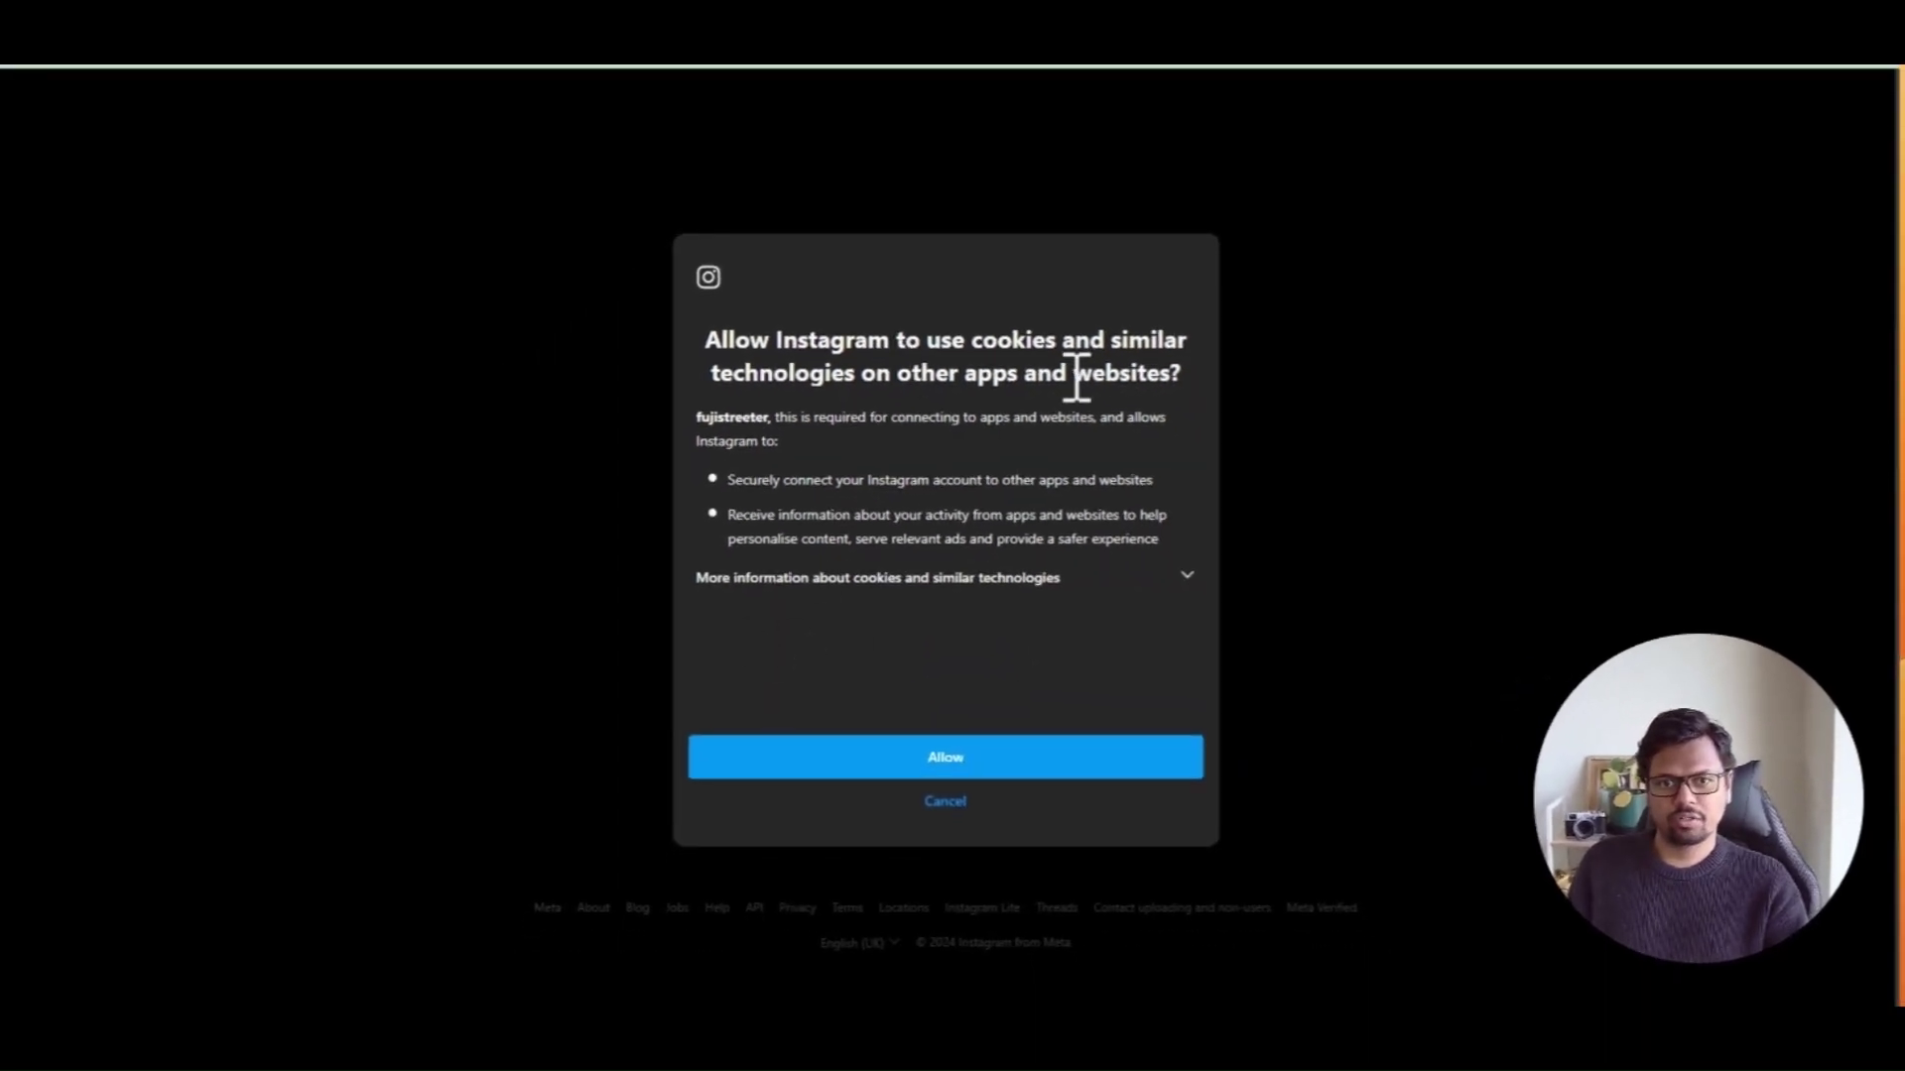
- Allow Instagram cookies and grant LightWidget access to the Instagram profile
{"action": "left_click", "coordinate": [949, 768]}
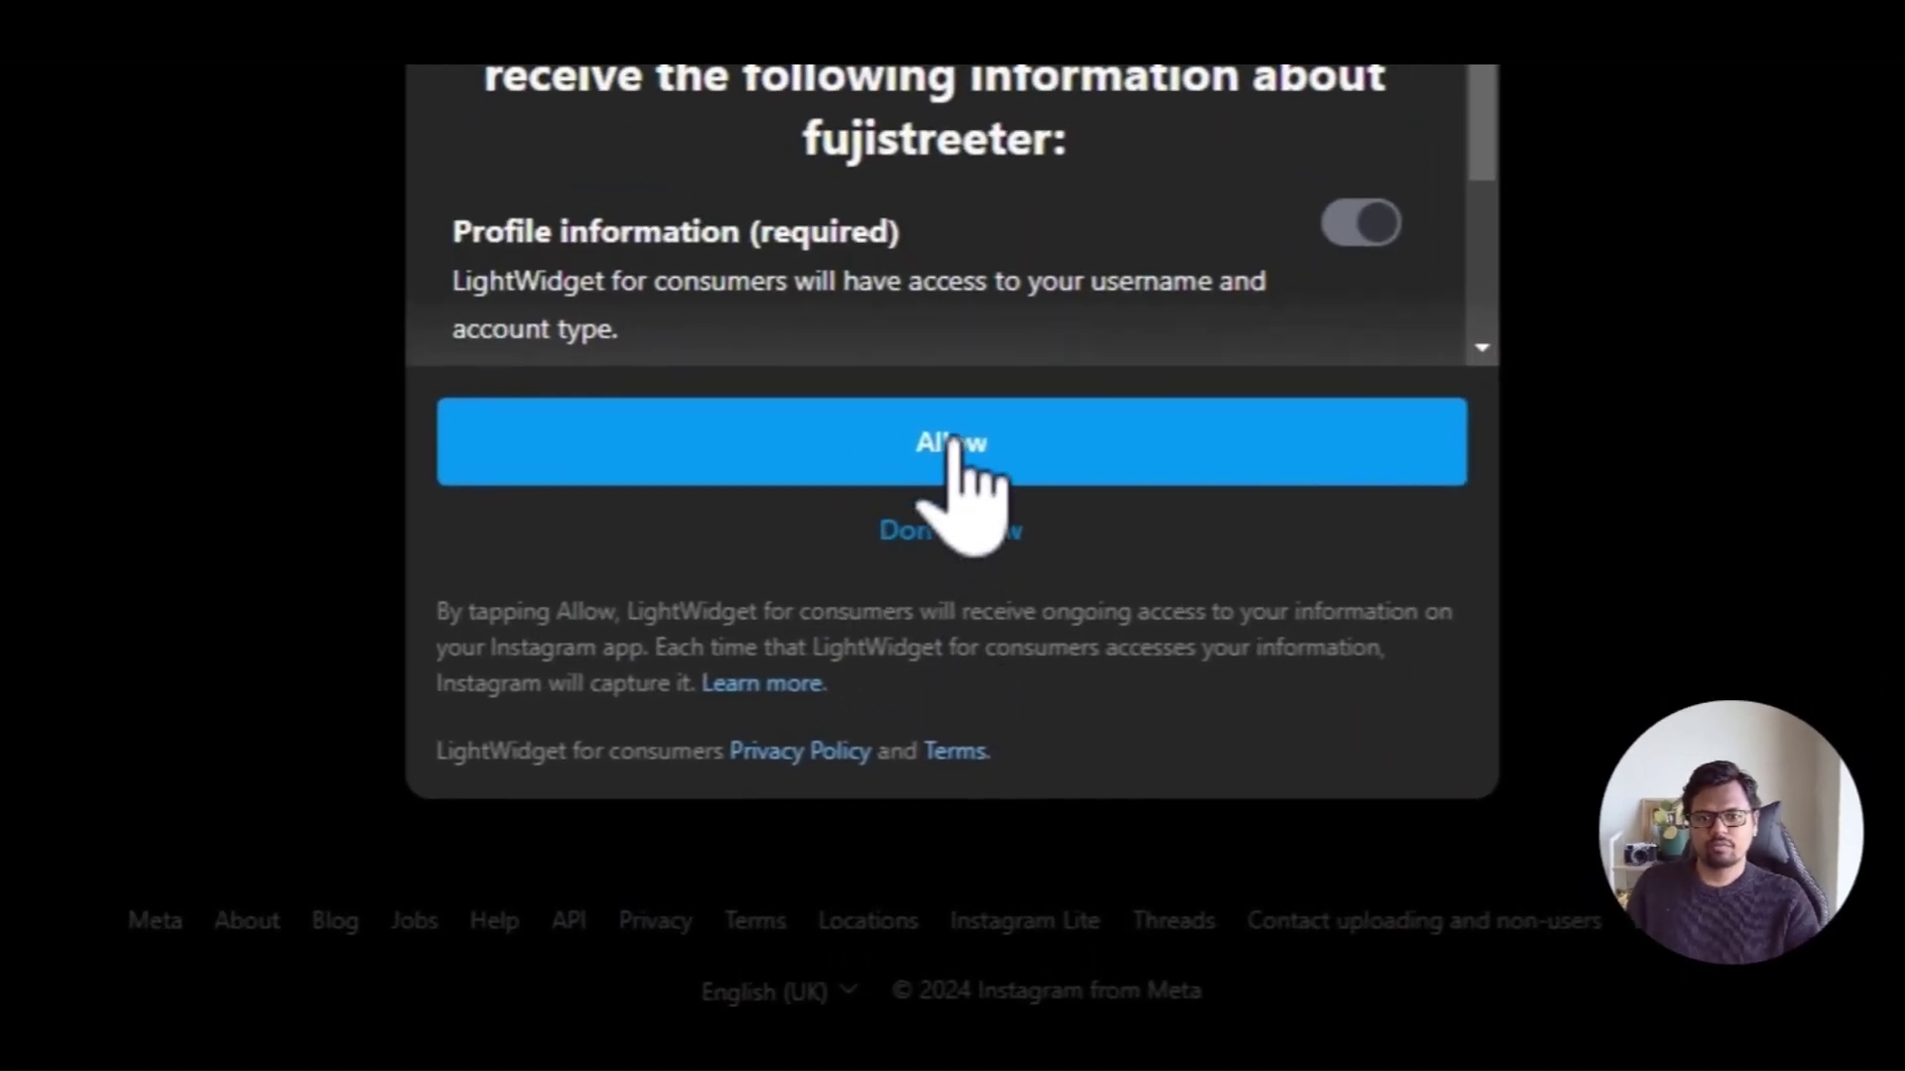
{"action": "left_click", "coordinate": [957, 448]}
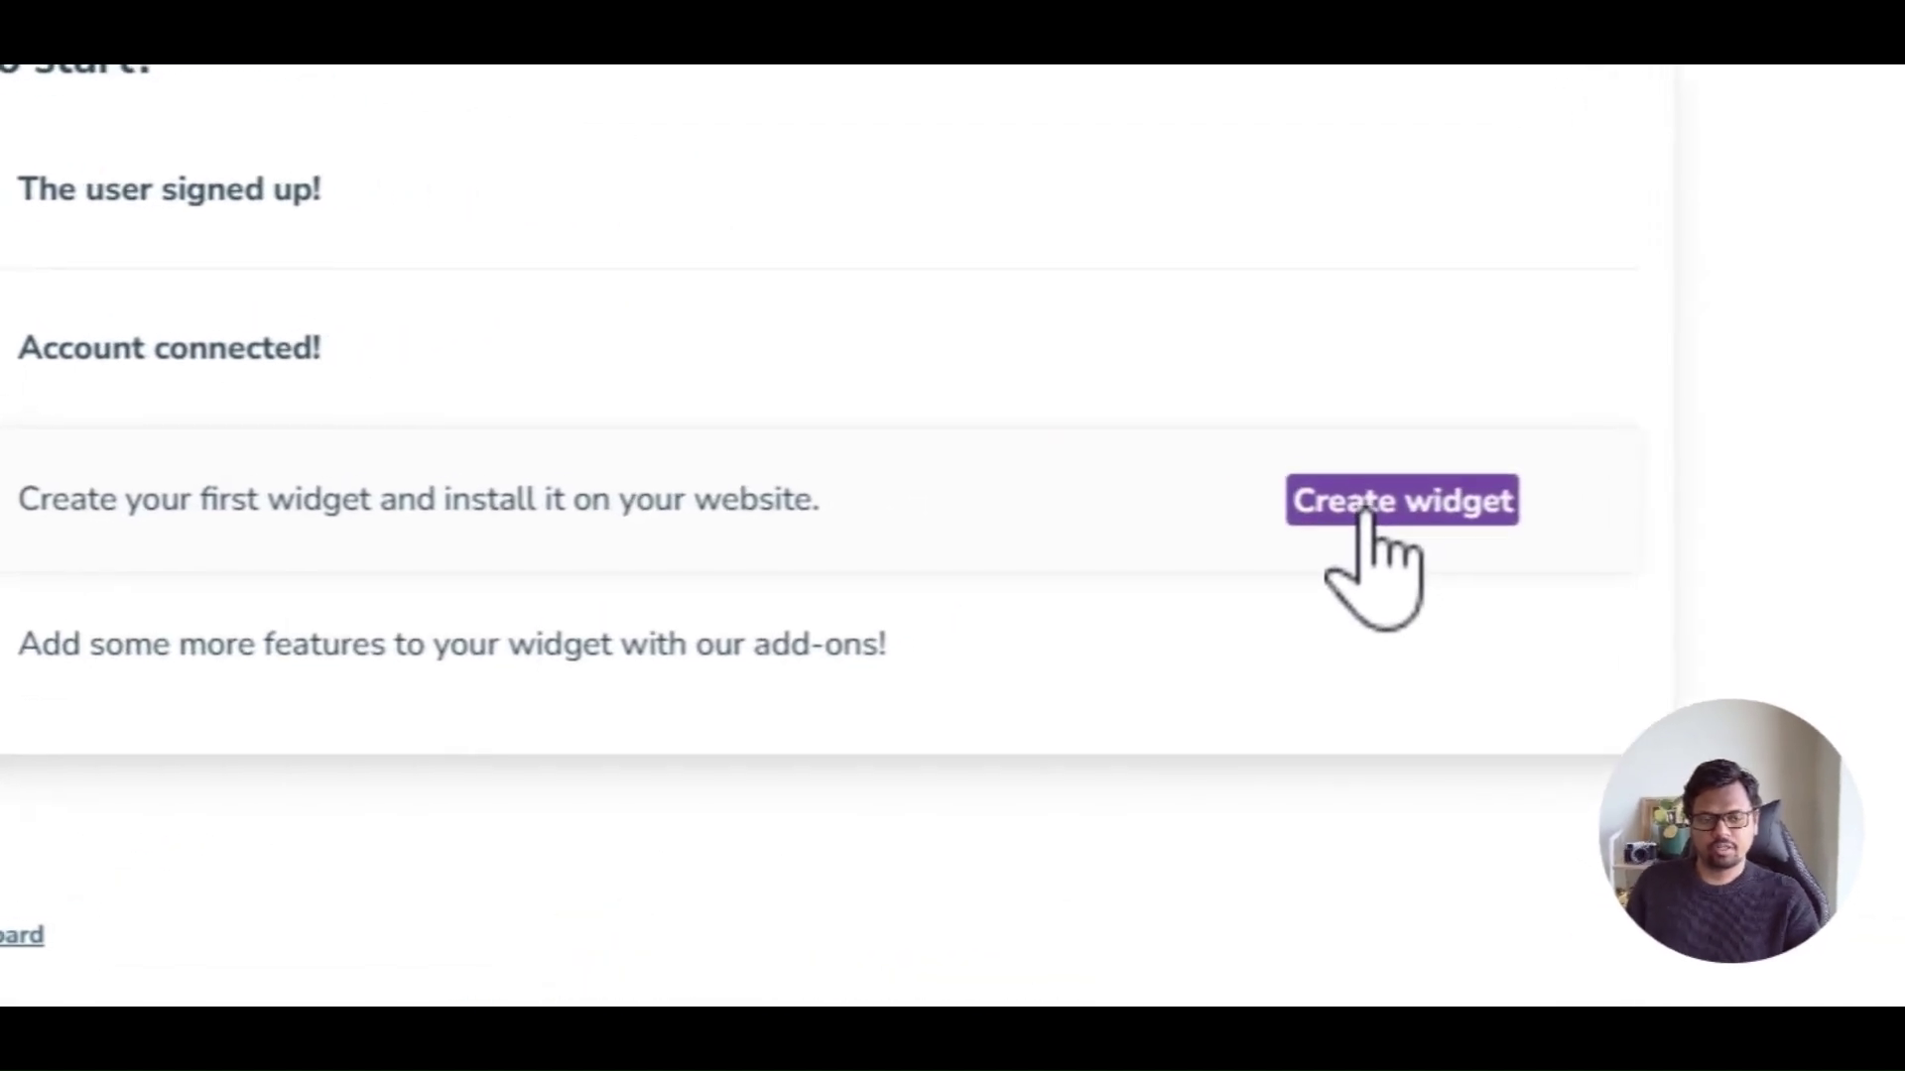
- Create a Grid-layout widget from the connected account's posts, reviewing the Layout settings first
{"action": "left_click", "coordinate": [1367, 510]}
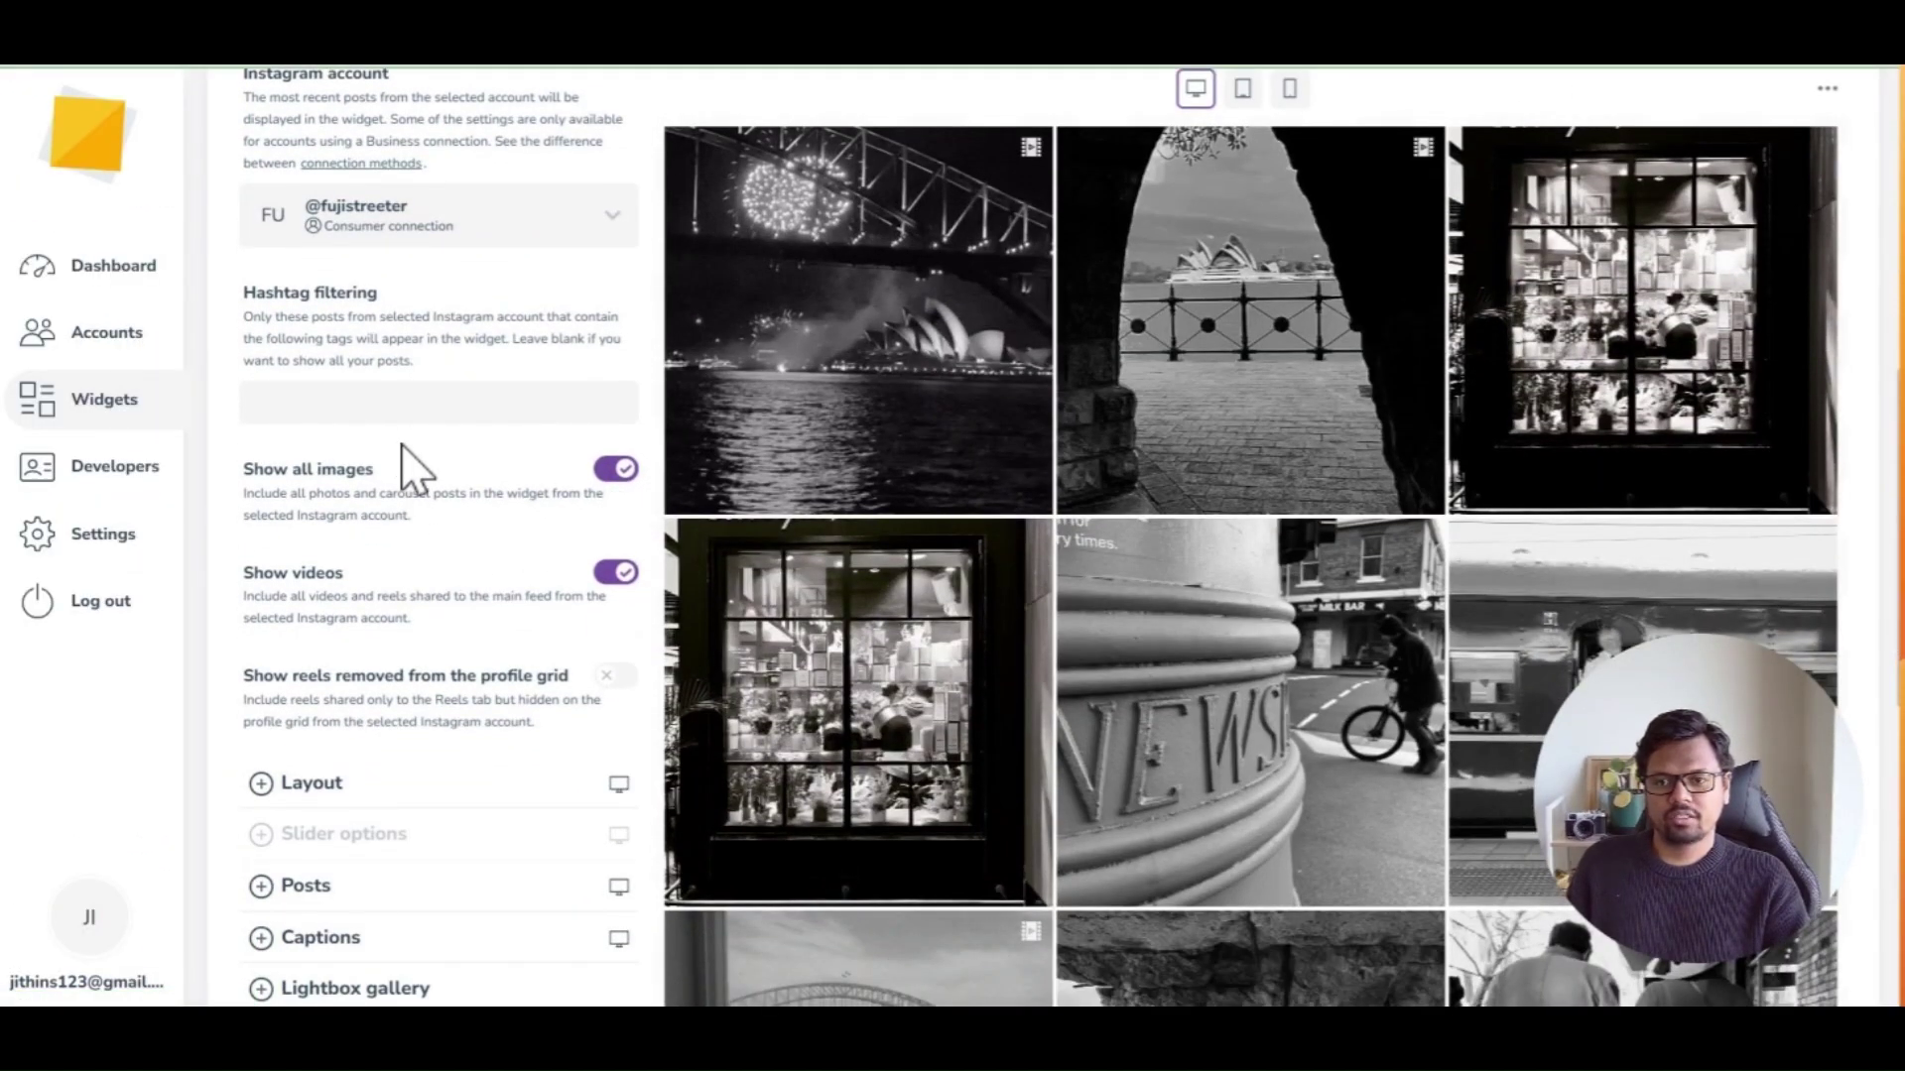
{"action": "scroll", "coordinate": [401, 443], "scroll_direction": "down", "scroll_amount": 1}
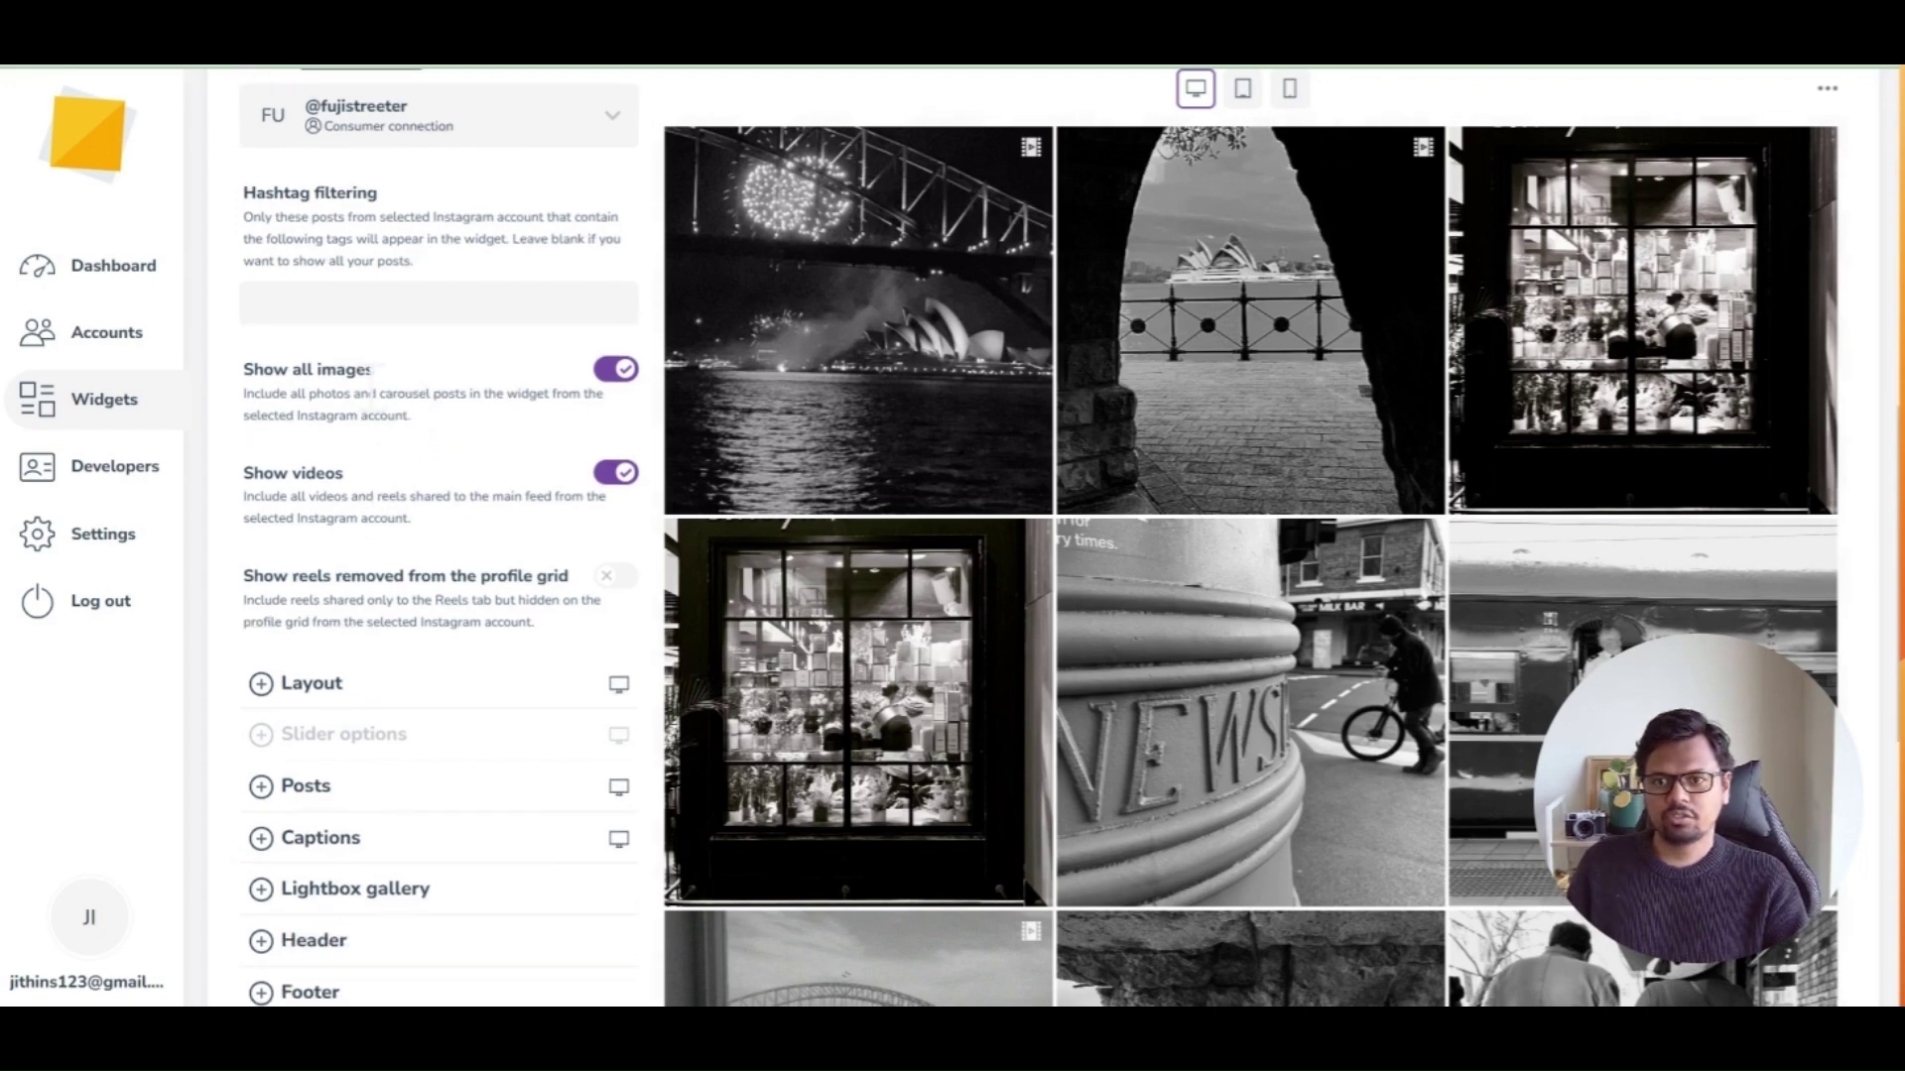
{"action": "scroll", "coordinate": [506, 387], "scroll_direction": "down", "scroll_amount": 1}
{"action": "scroll", "coordinate": [546, 382], "scroll_direction": "down", "scroll_amount": 1}
{"action": "scroll", "coordinate": [520, 408], "scroll_direction": "down", "scroll_amount": 1}
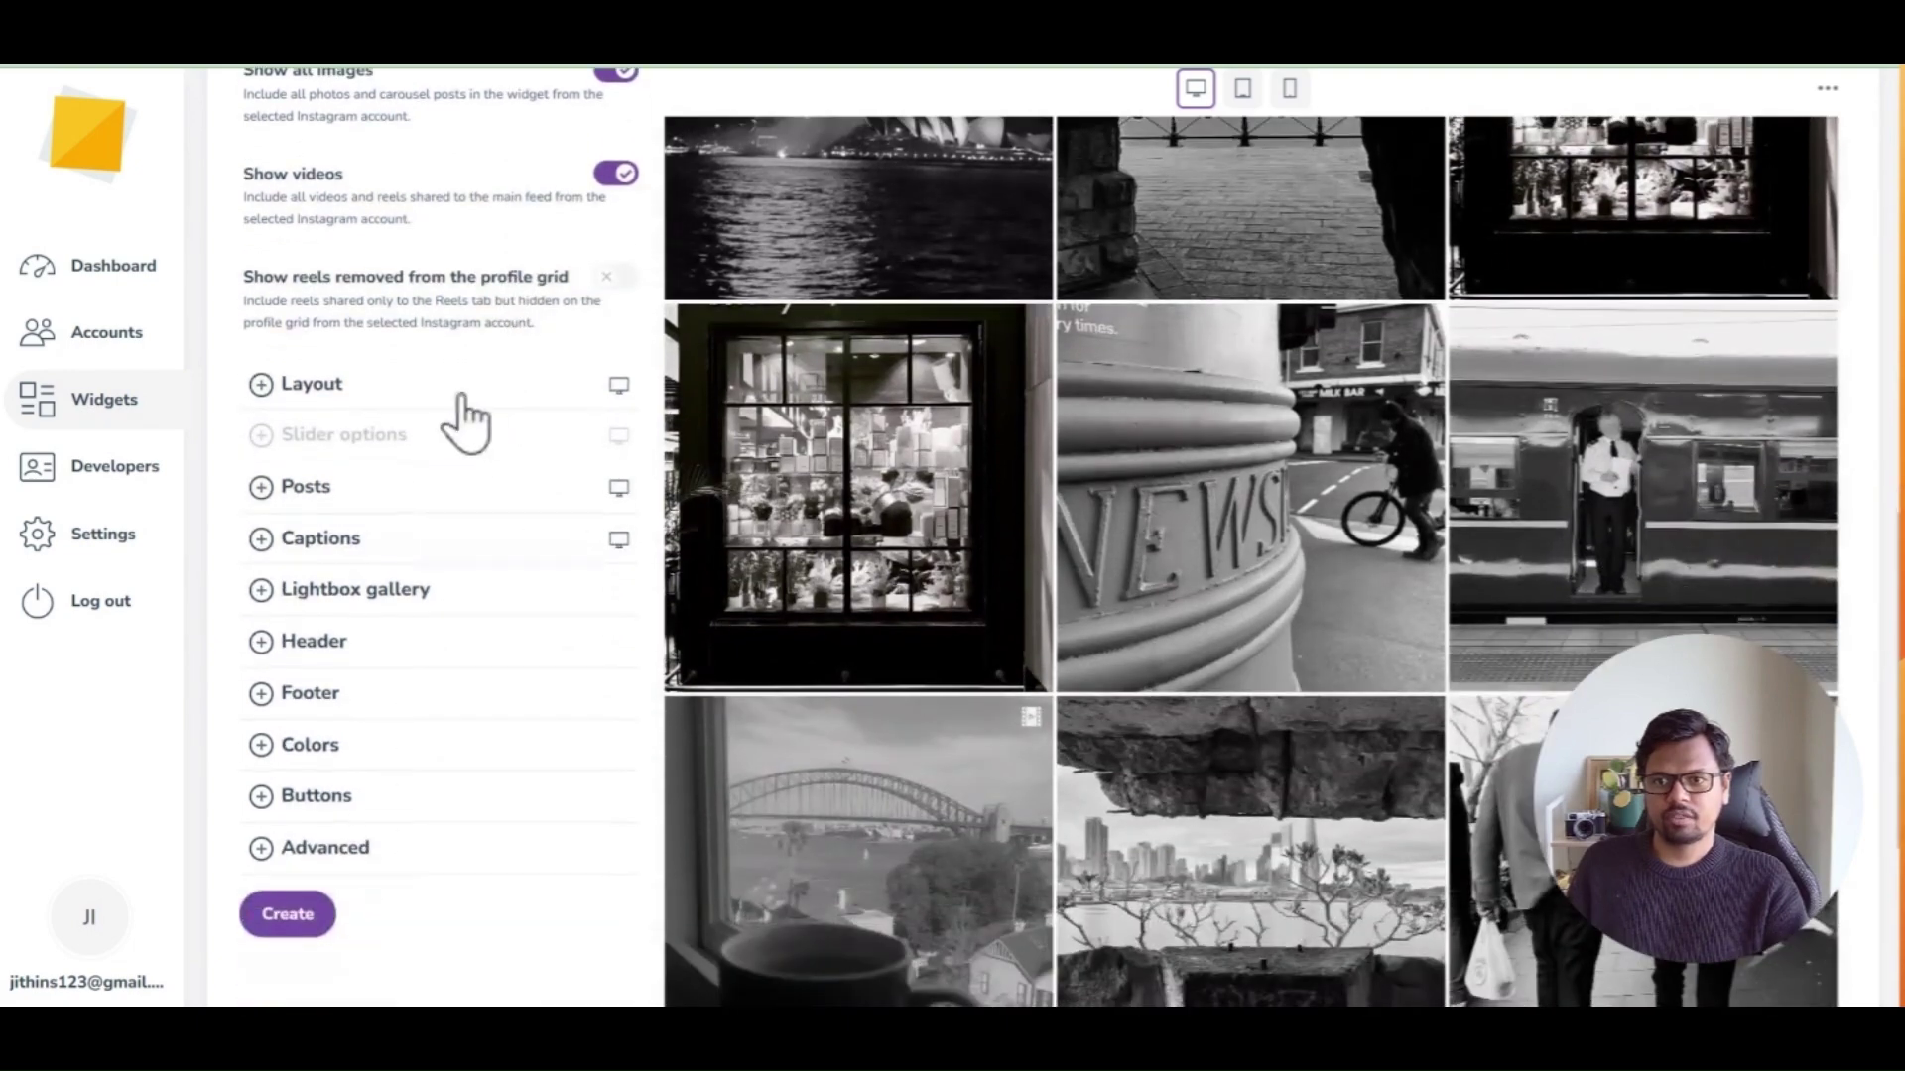
{"action": "left_click", "coordinate": [437, 412]}
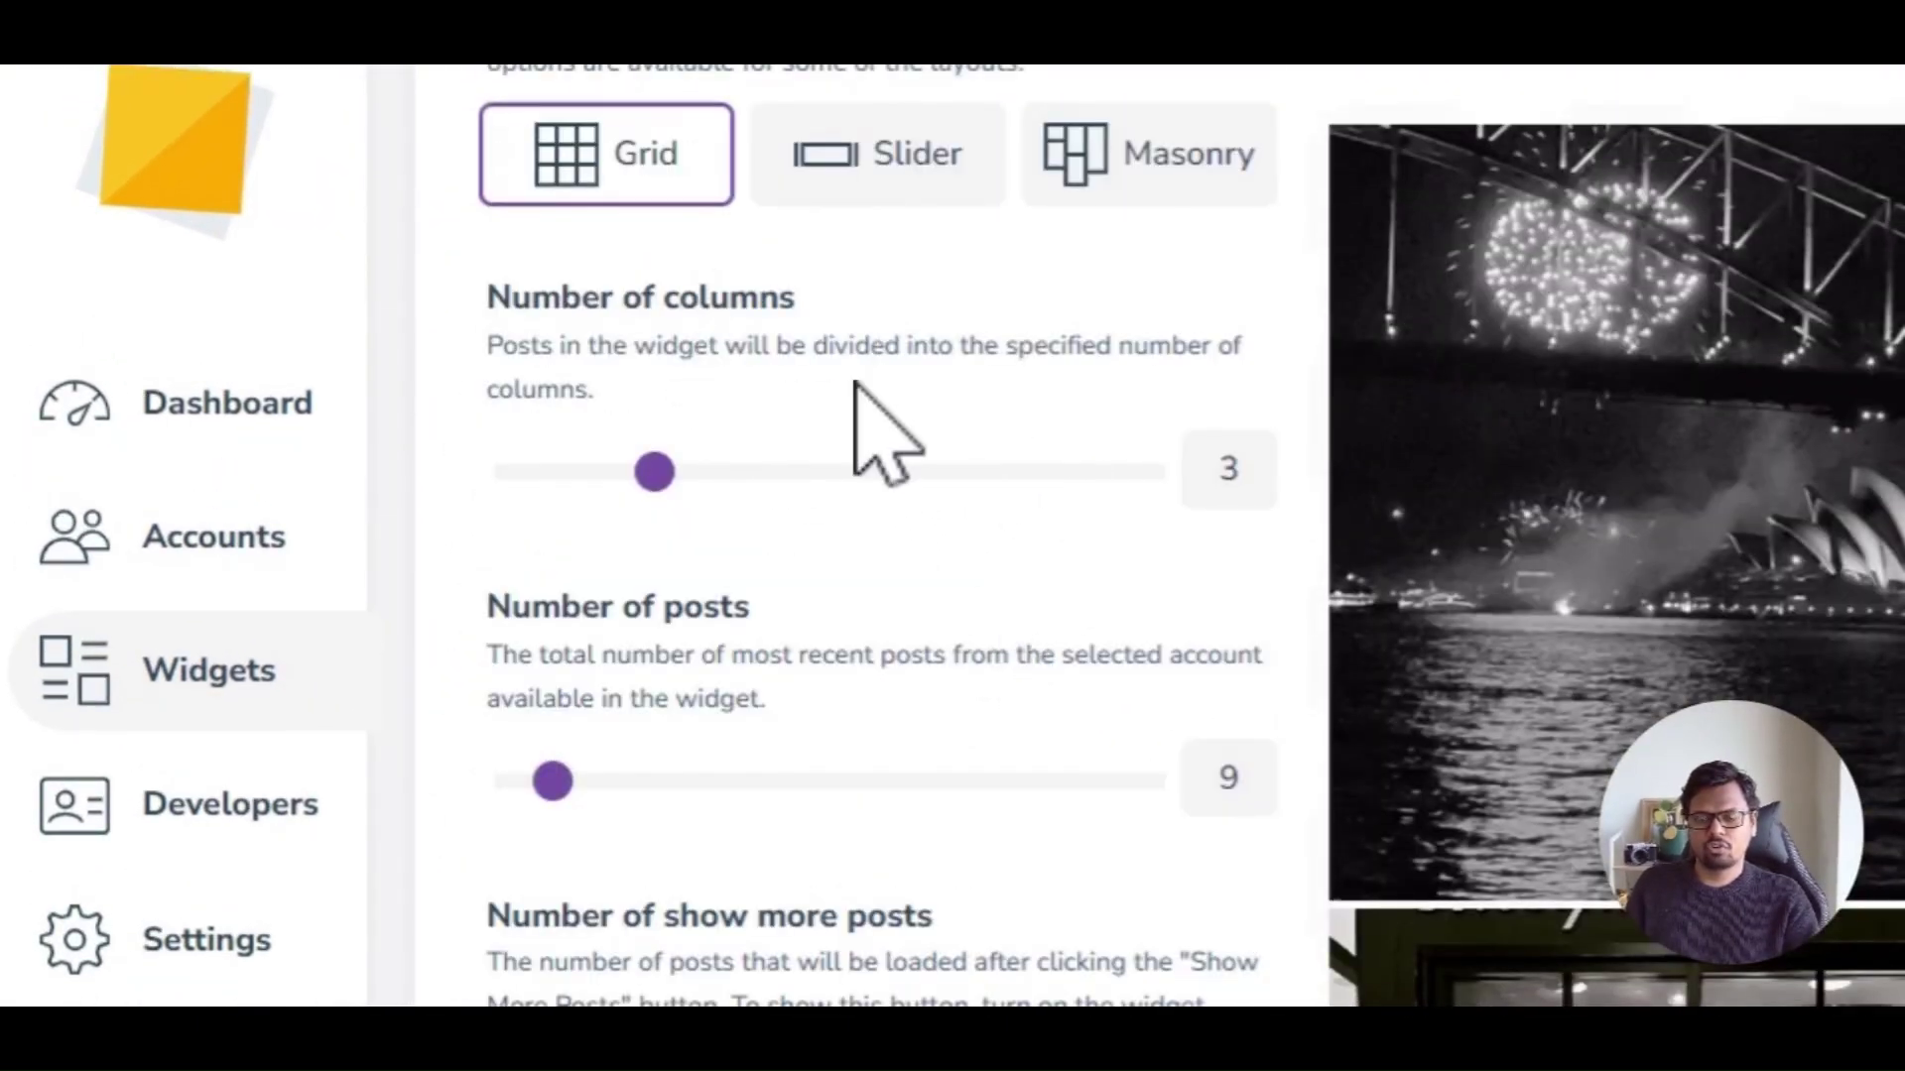
{"action": "scroll", "coordinate": [938, 804], "scroll_direction": "down", "scroll_amount": 2}
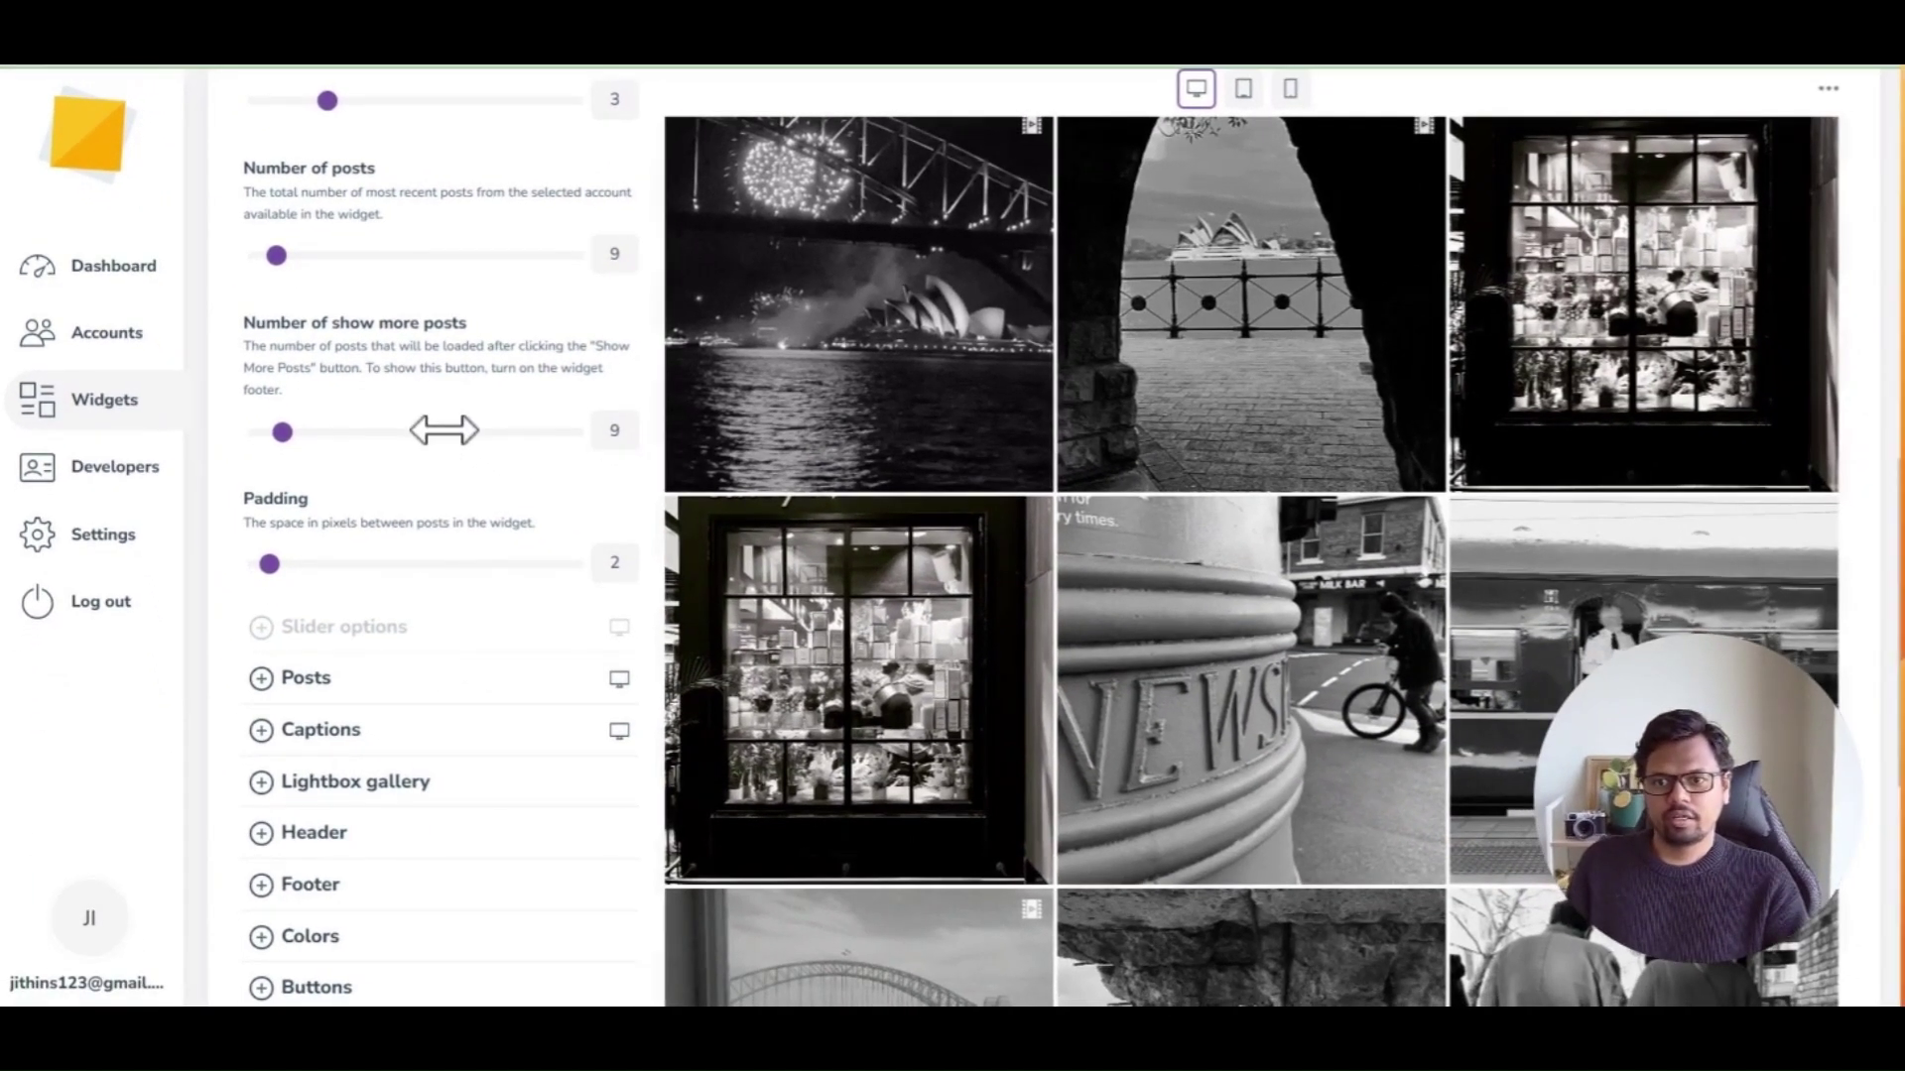
{"action": "scroll", "coordinate": [447, 431], "scroll_direction": "down", "scroll_amount": 3}
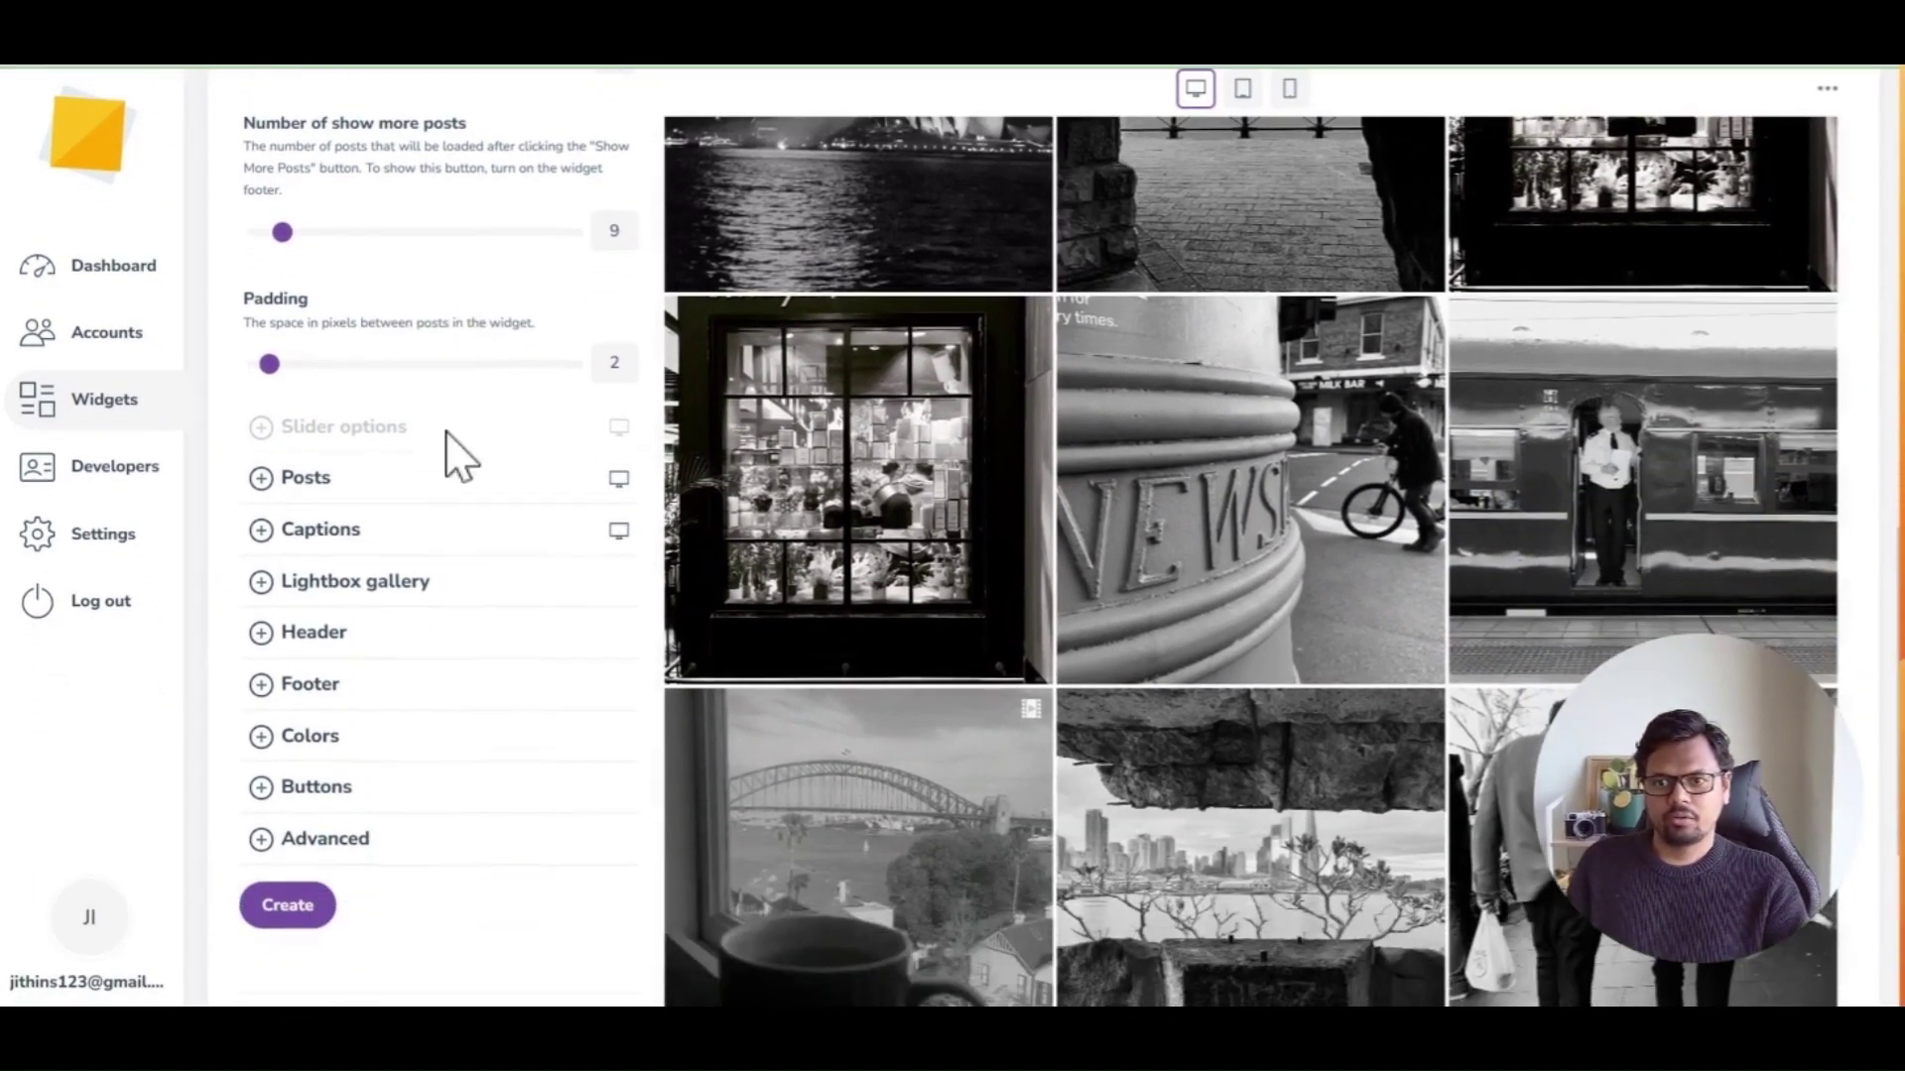
{"action": "scroll", "coordinate": [455, 462], "scroll_direction": "down", "scroll_amount": 1}
{"action": "scroll", "coordinate": [454, 463], "scroll_direction": "down", "scroll_amount": 2}
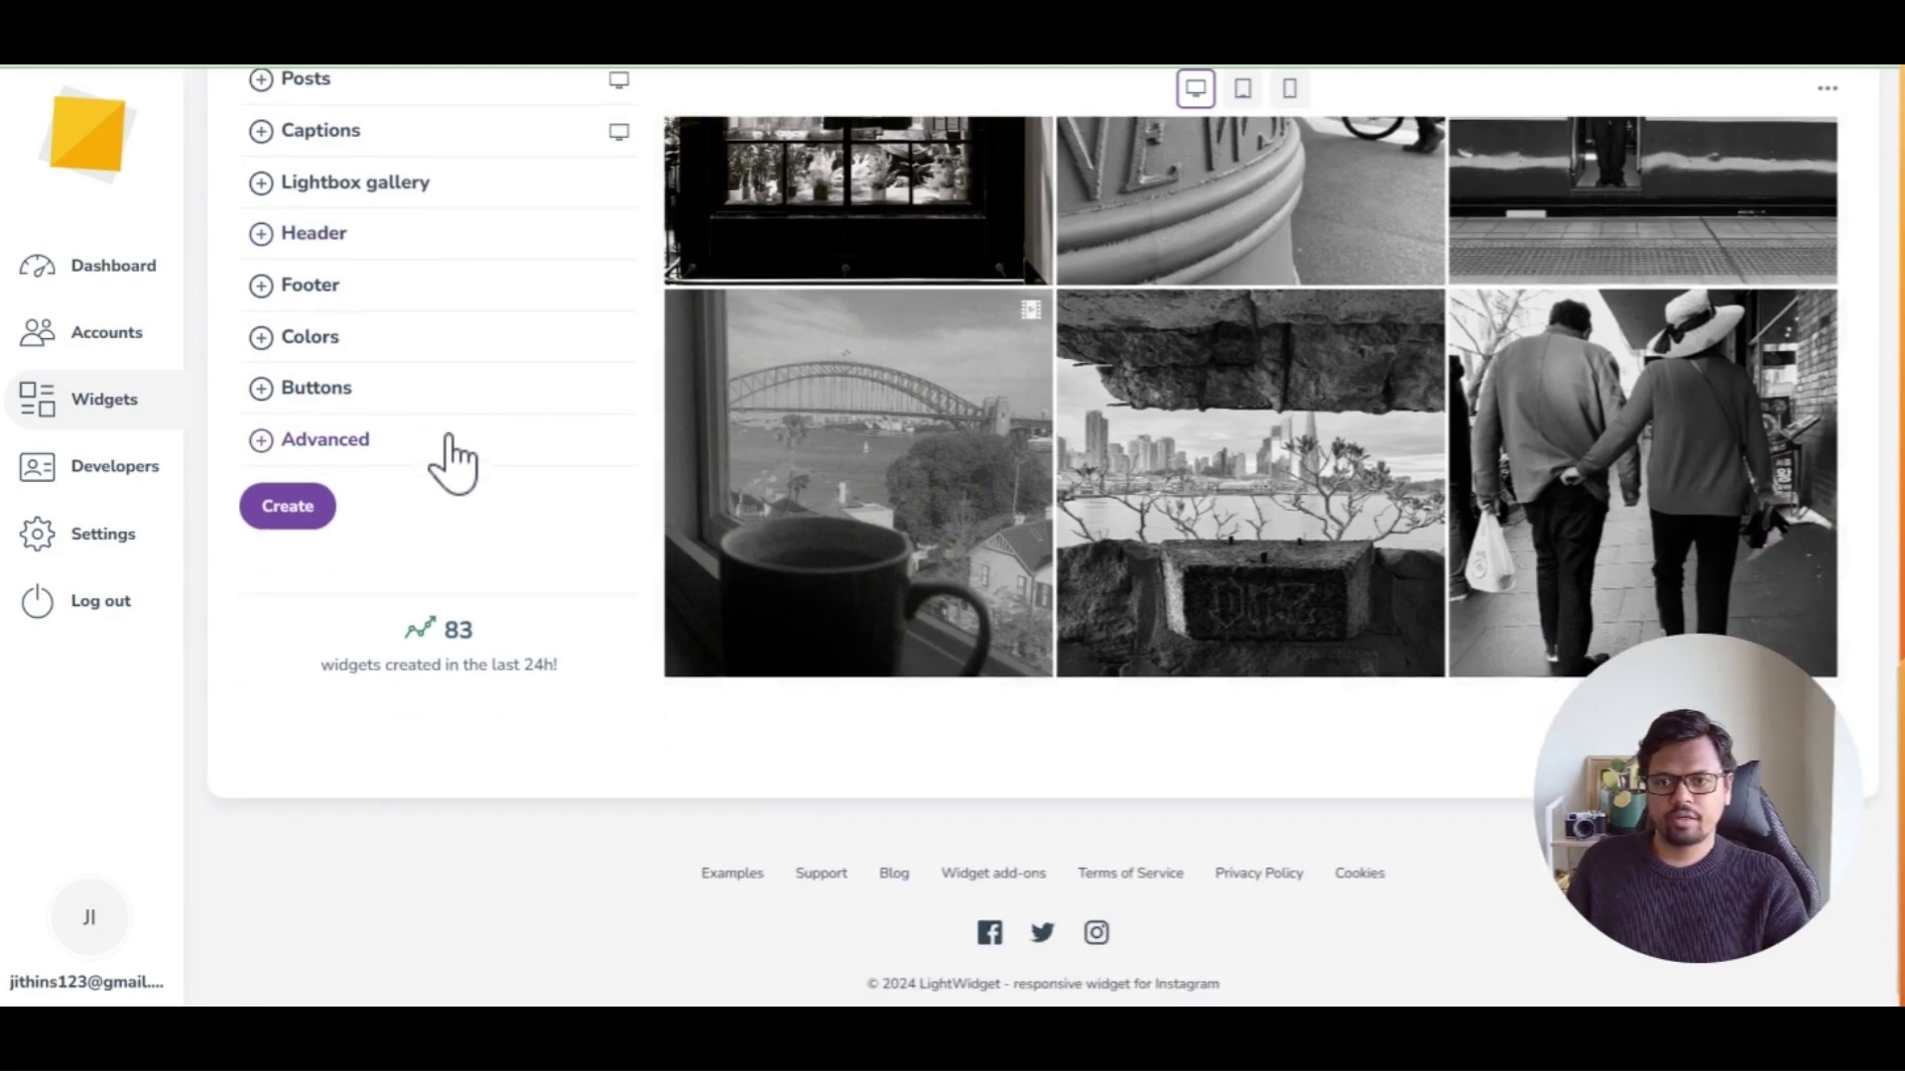
{"action": "left_click", "coordinate": [305, 504]}
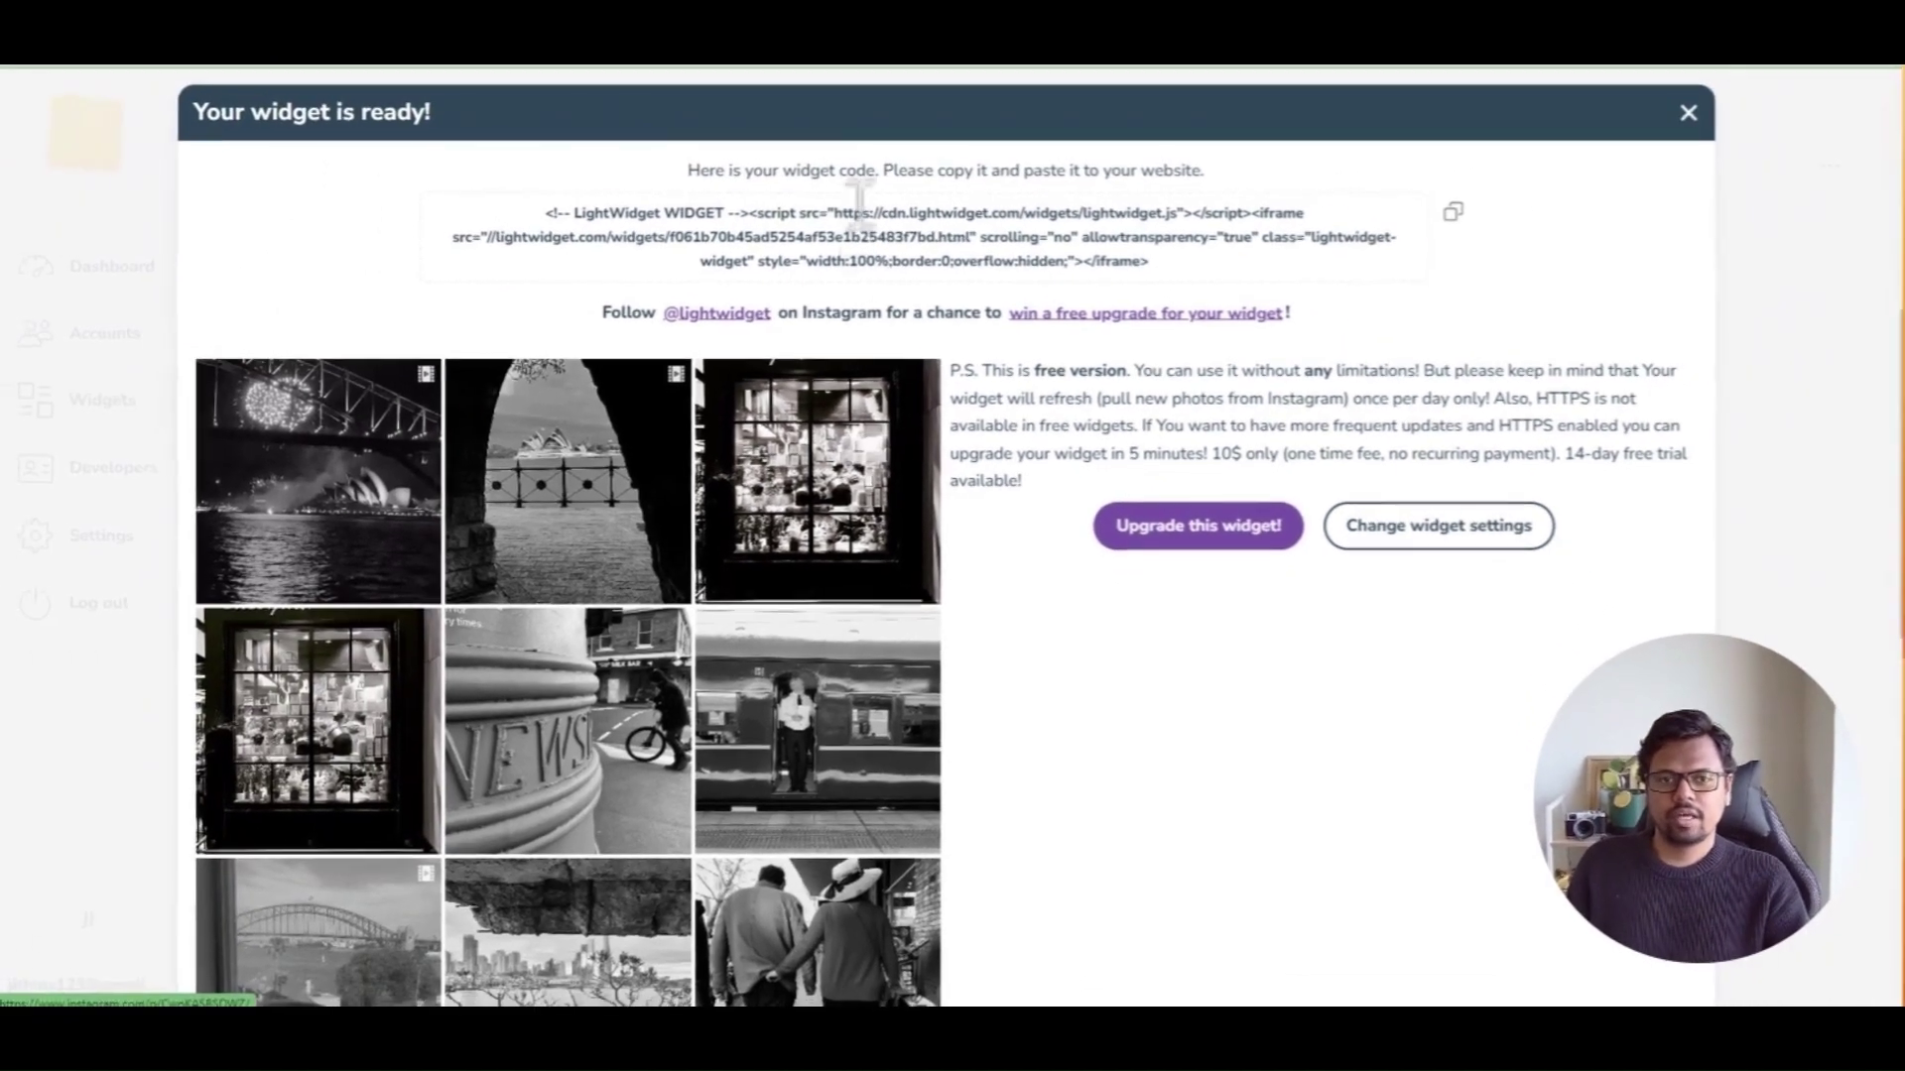
- Copy the widget code from the 'Your widget is ready' dialog to the clipboard
{"action": "left_click", "coordinate": [1455, 221]}
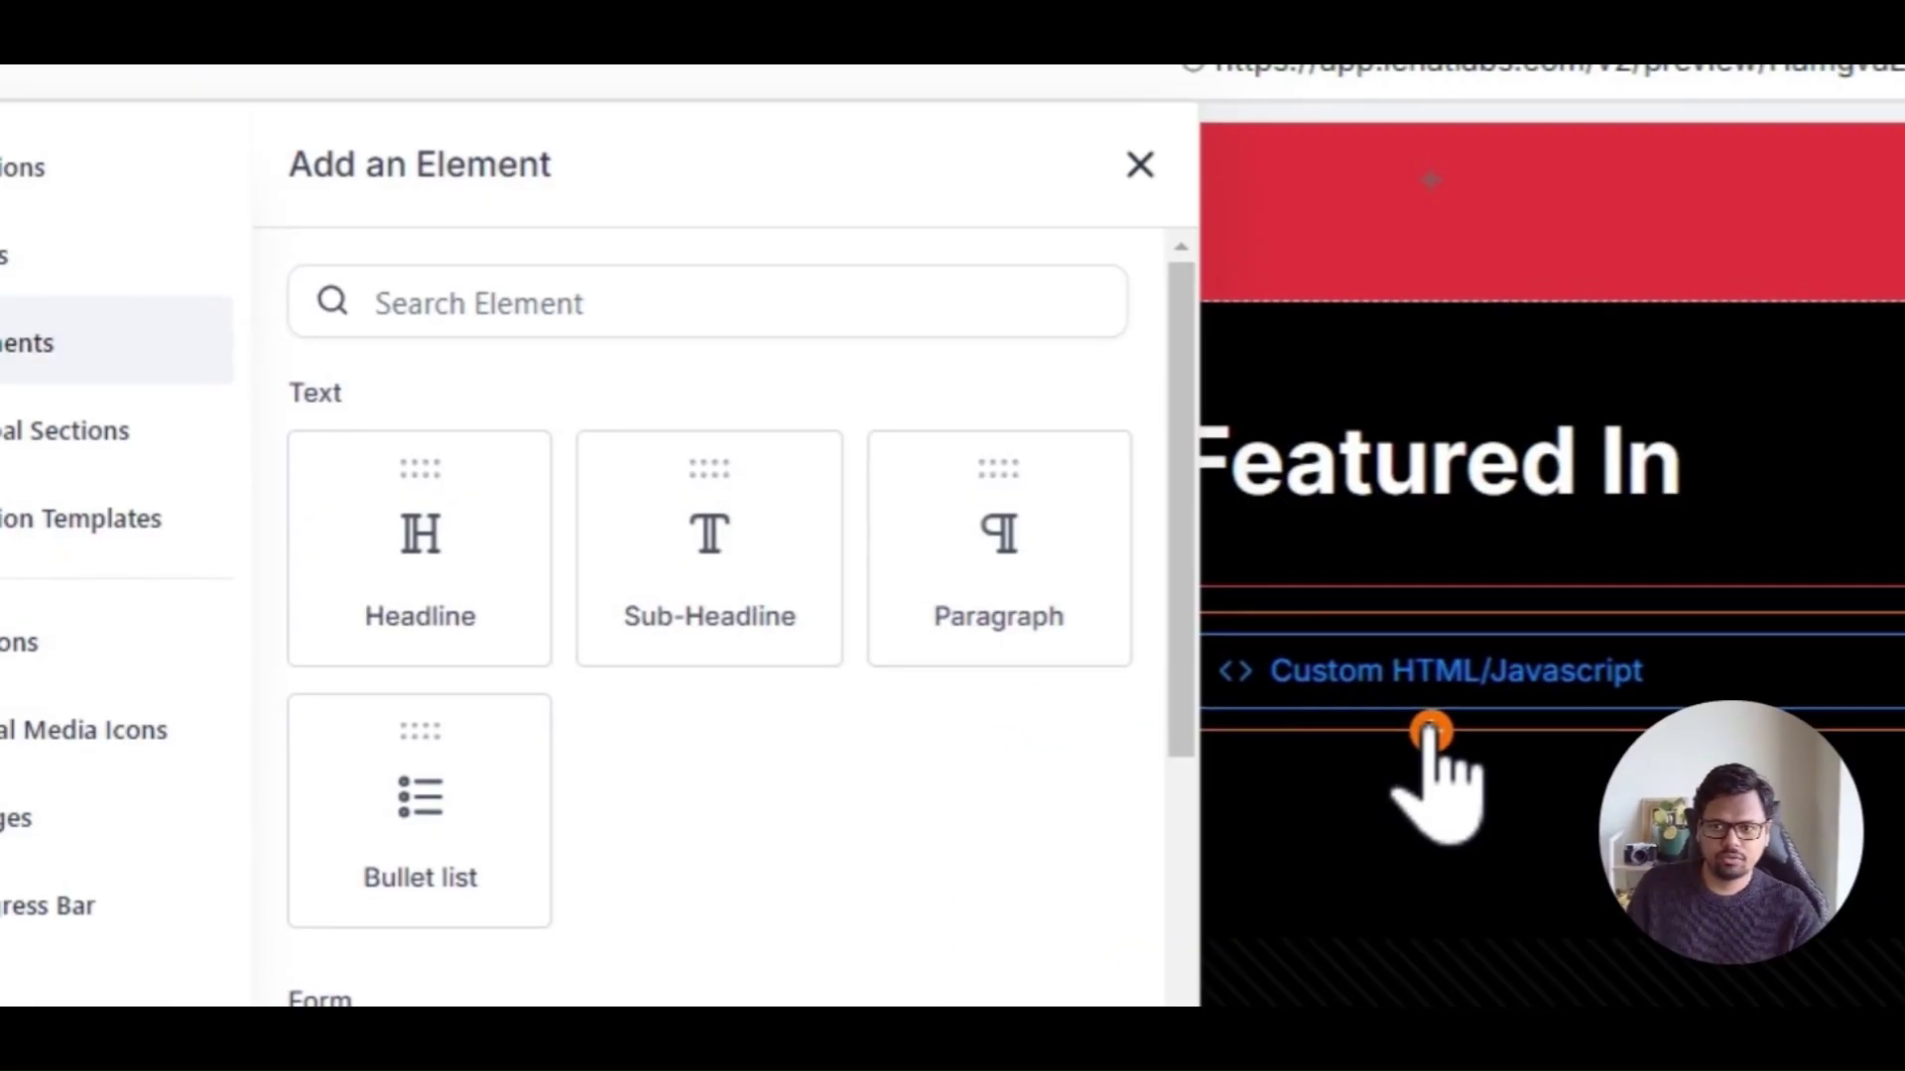
- Place a Custom HTML/Javascript element under Featured In and save the pasted LightWidget code
{"action": "left_click", "coordinate": [566, 297]}
{"action": "type", "text": "cod"}
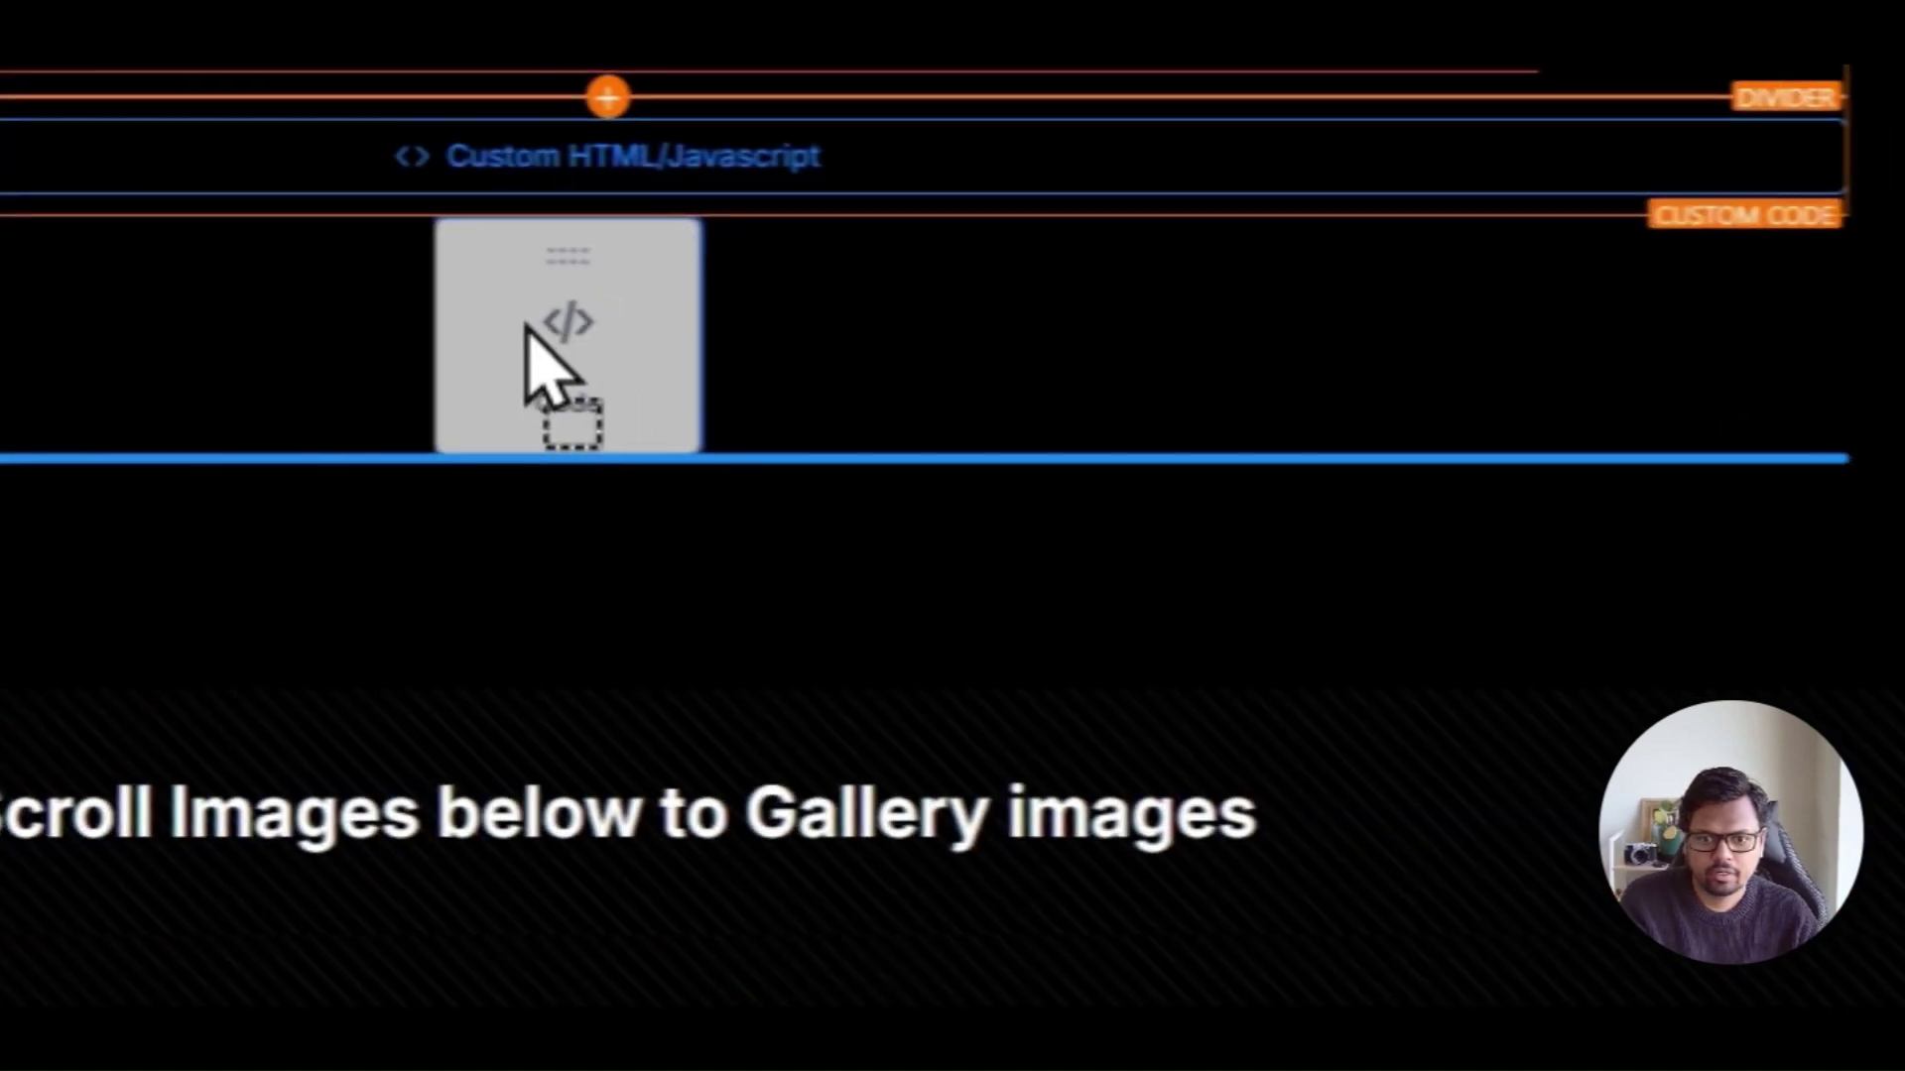
{"action": "left_click_drag", "start_coordinate": [420, 596], "coordinate": [506, 390]}
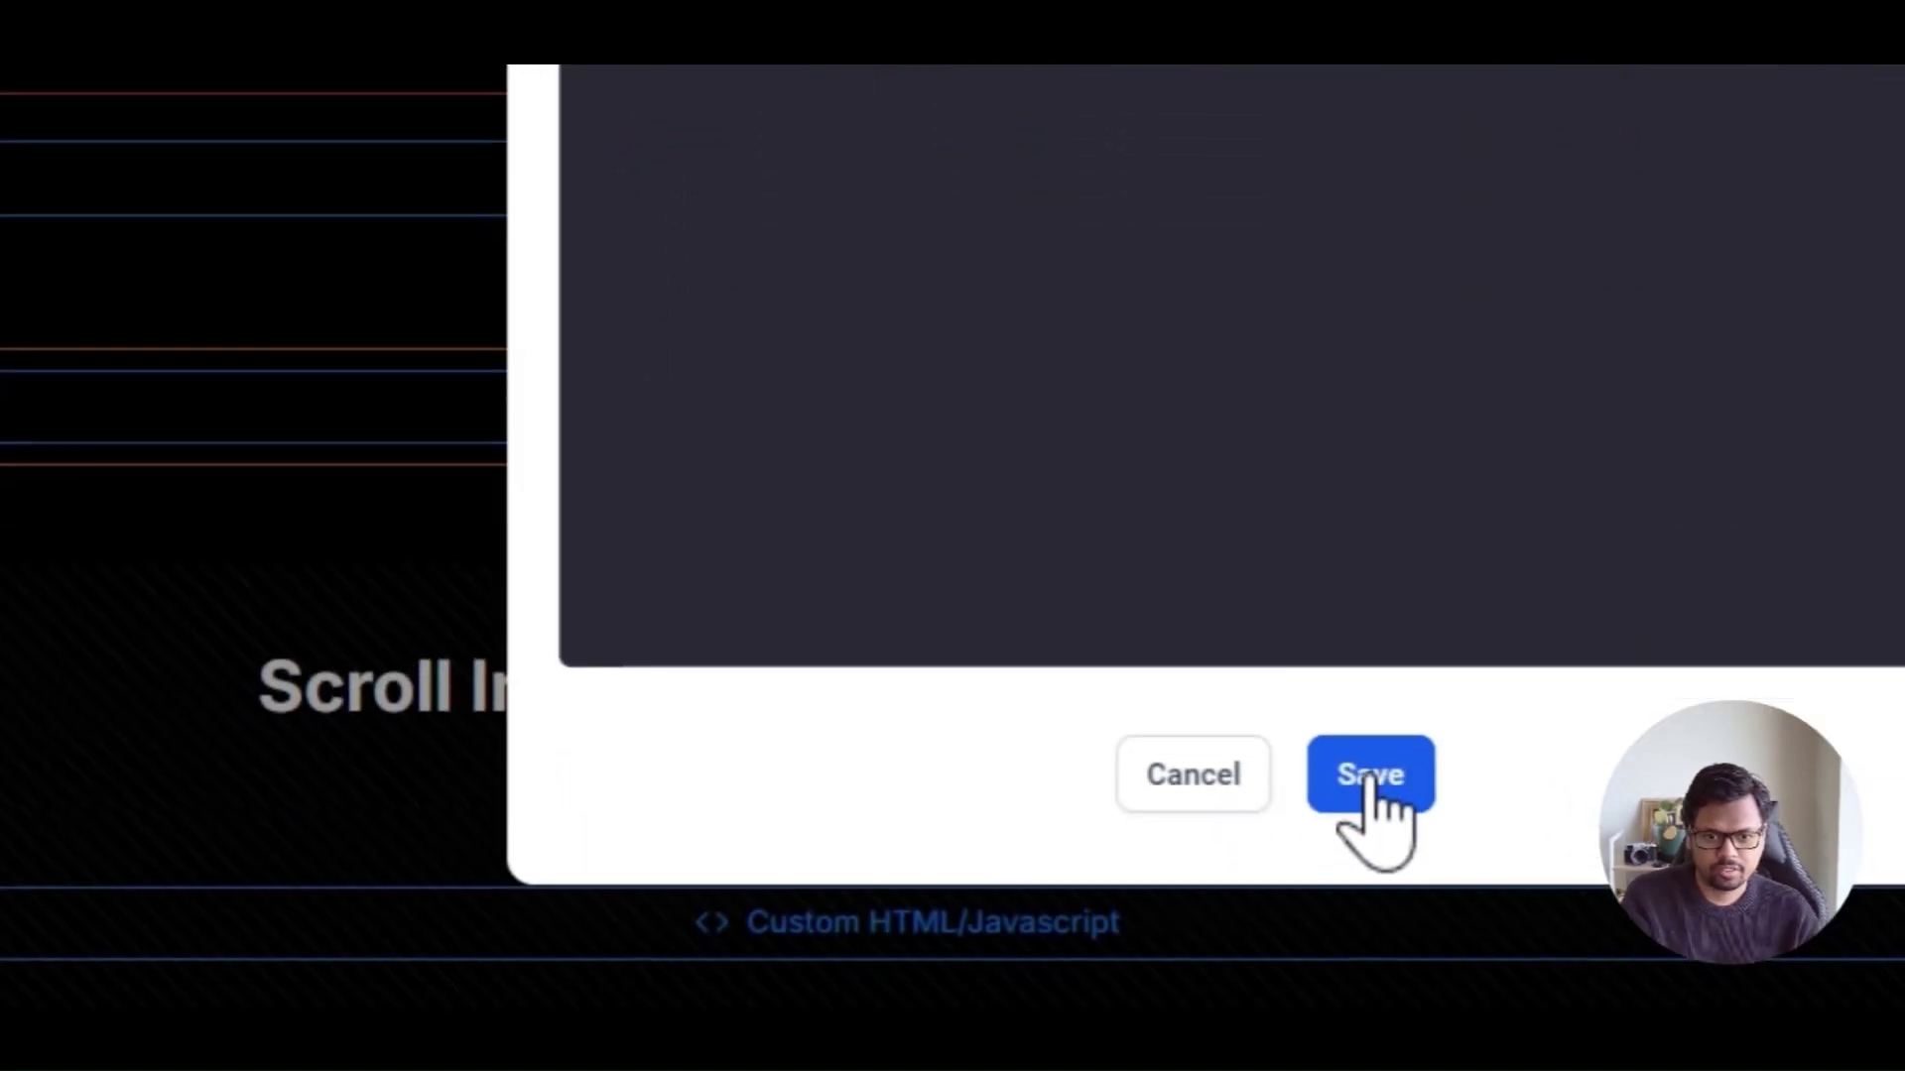
{"action": "left_click", "coordinate": [1362, 770]}
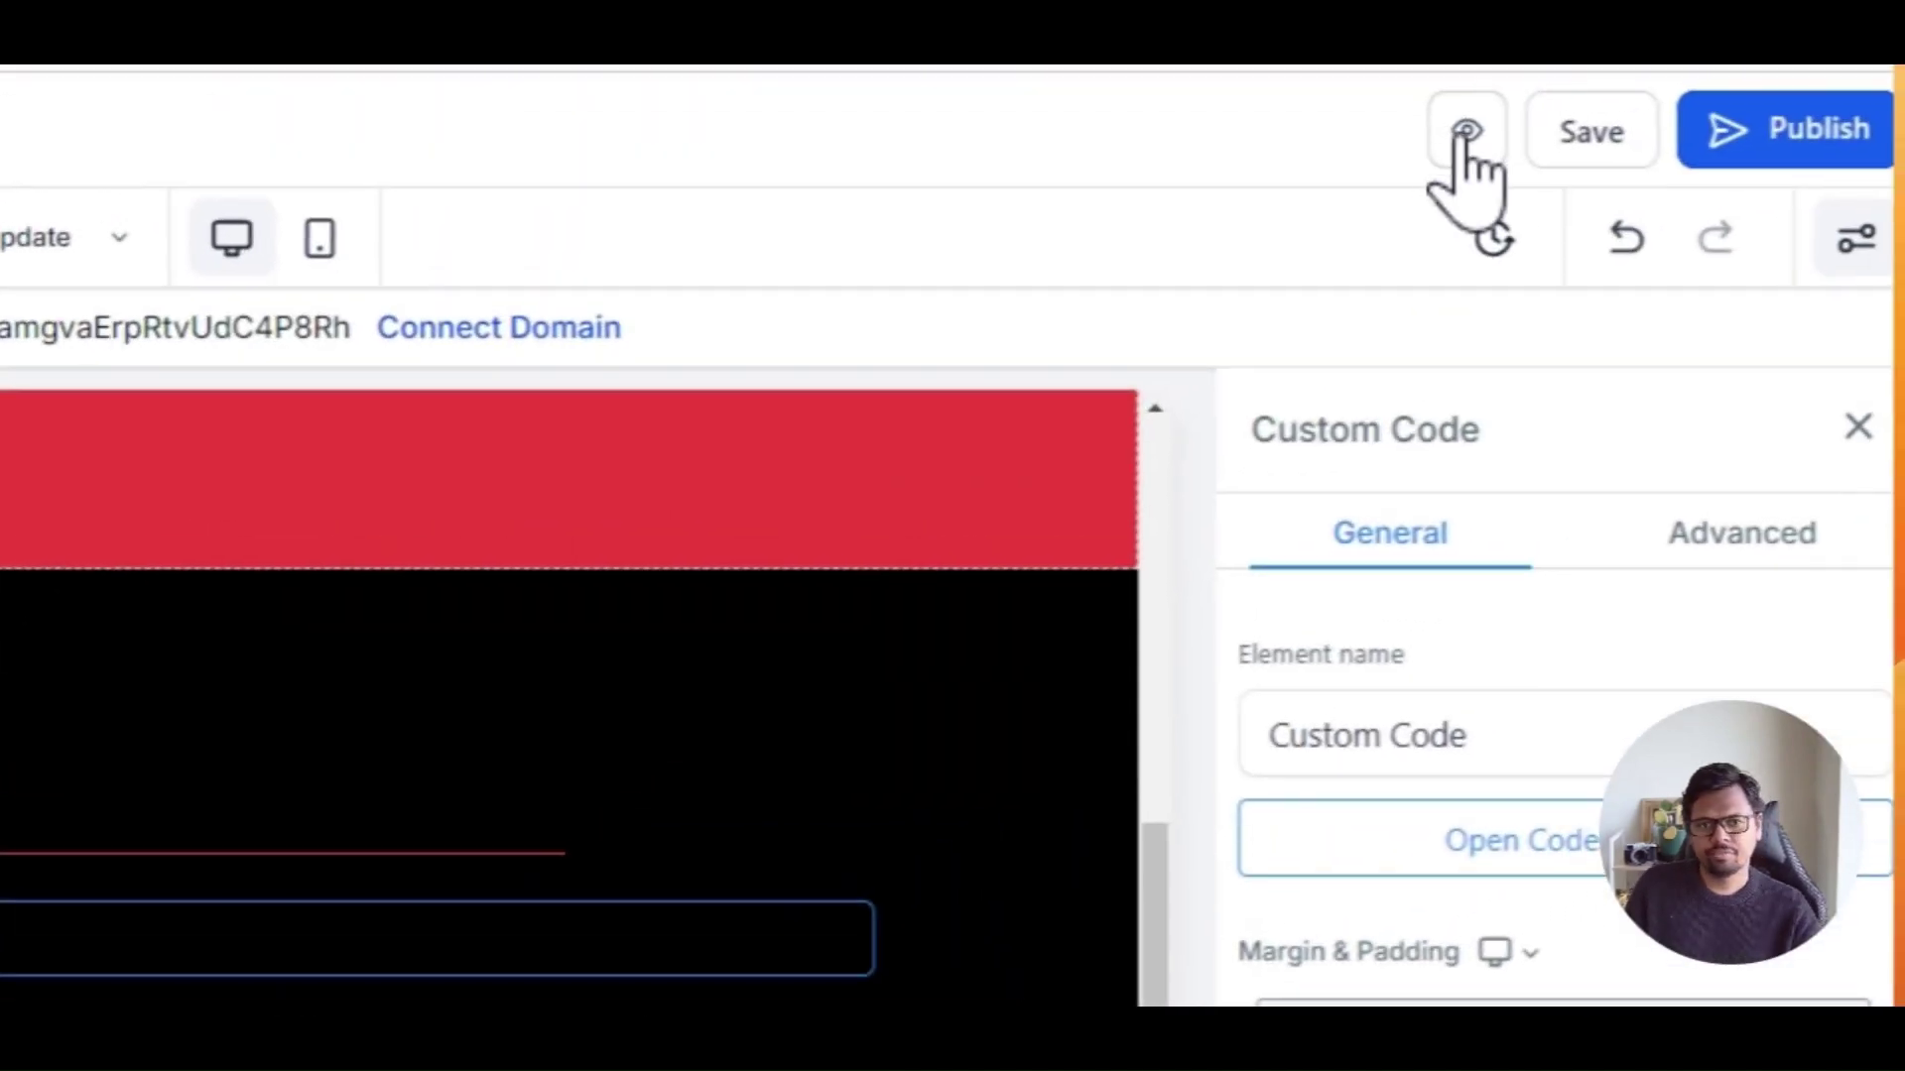
- Preview the site, then start the LightWidget widget-upgrade free trial
{"action": "left_click", "coordinate": [1466, 135]}
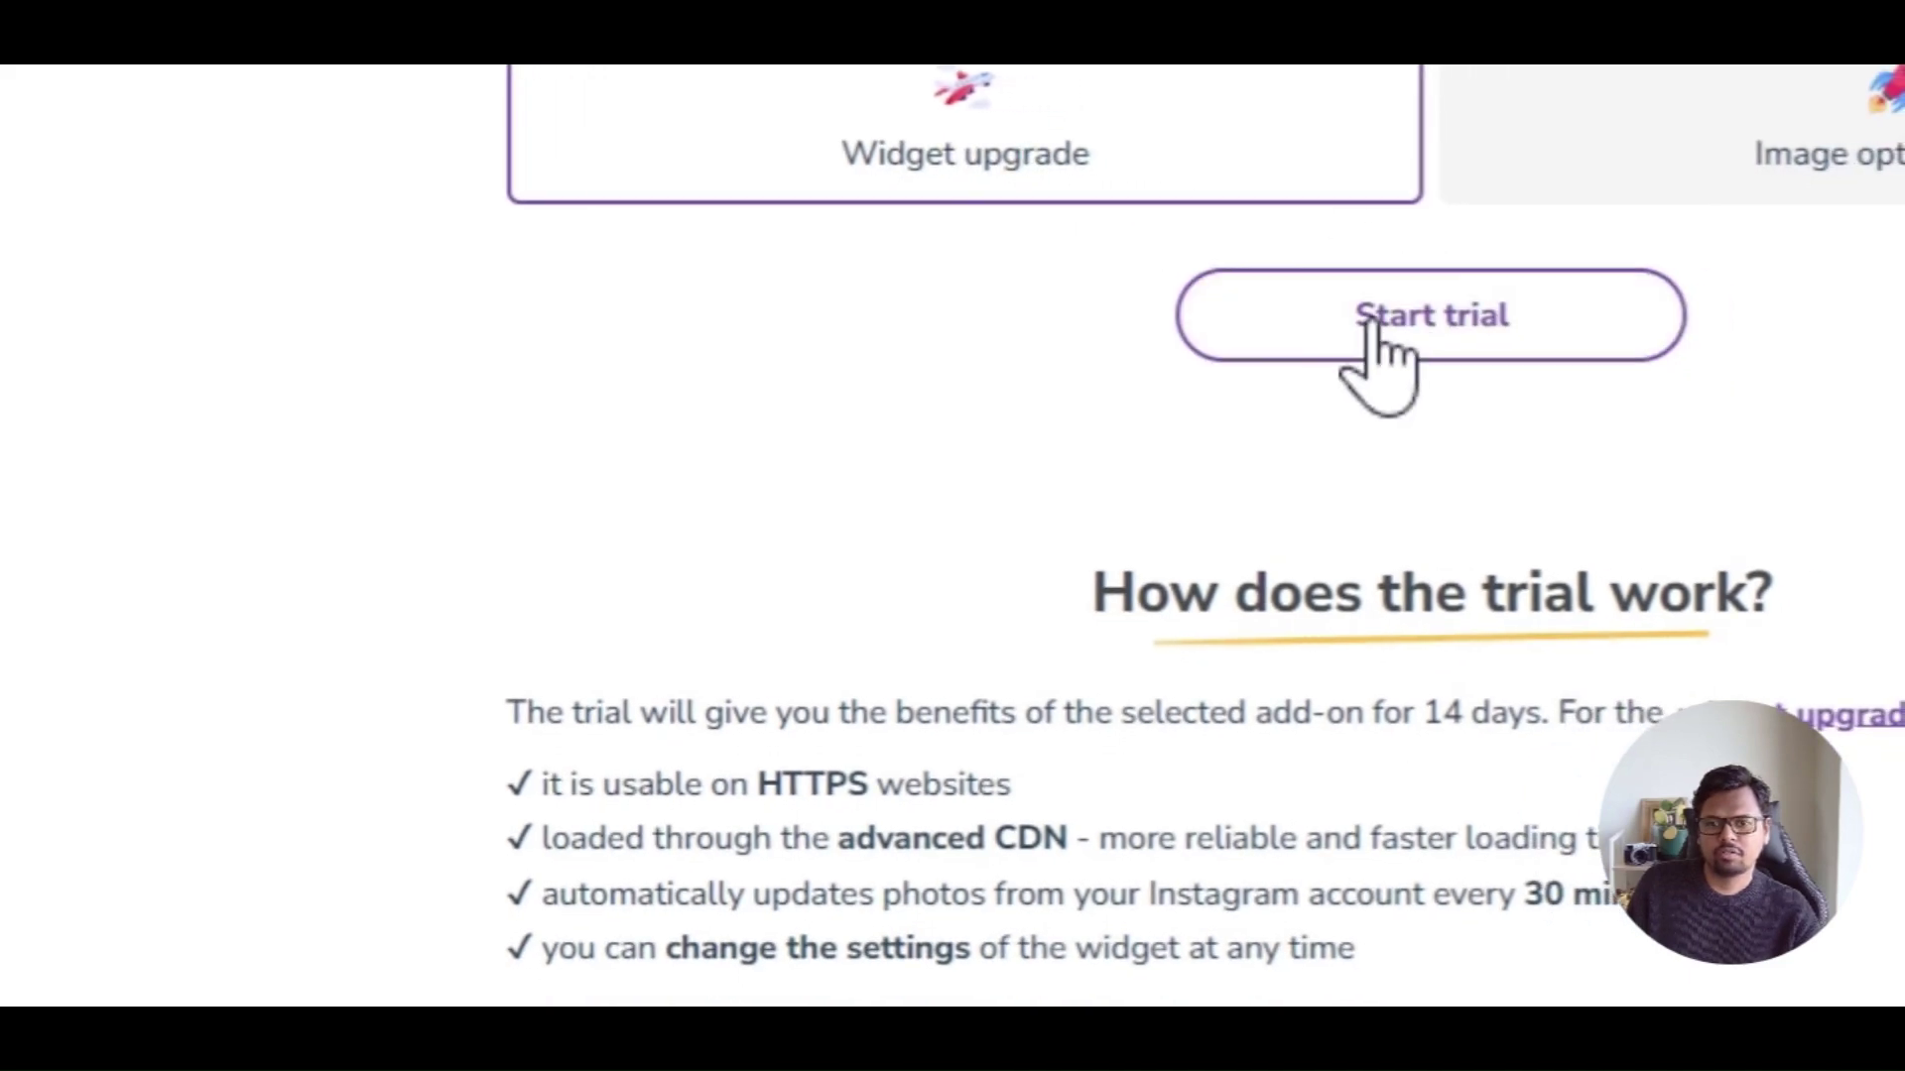
{"action": "left_click", "coordinate": [1372, 331]}
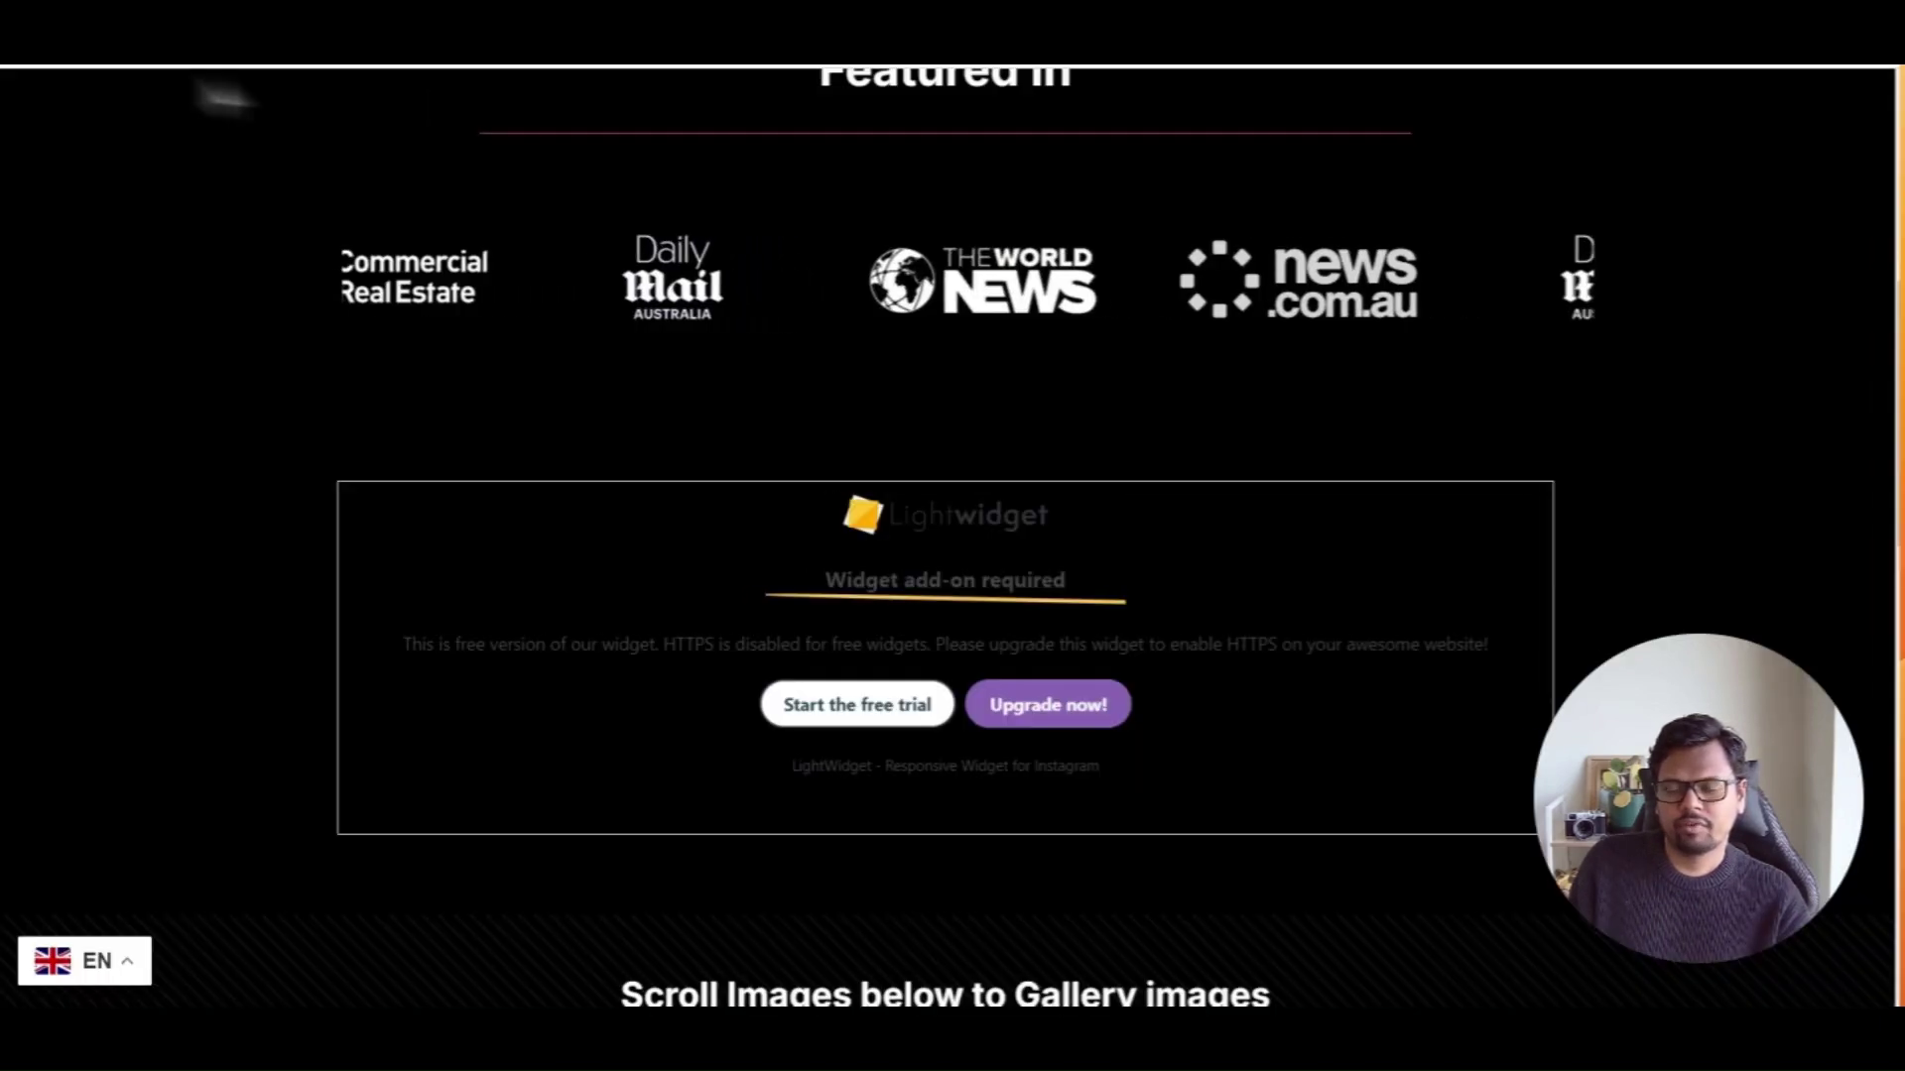
- Reload the site preview so the Instagram grid loads below the Featured In logos
{"action": "key", "text": "F5"}
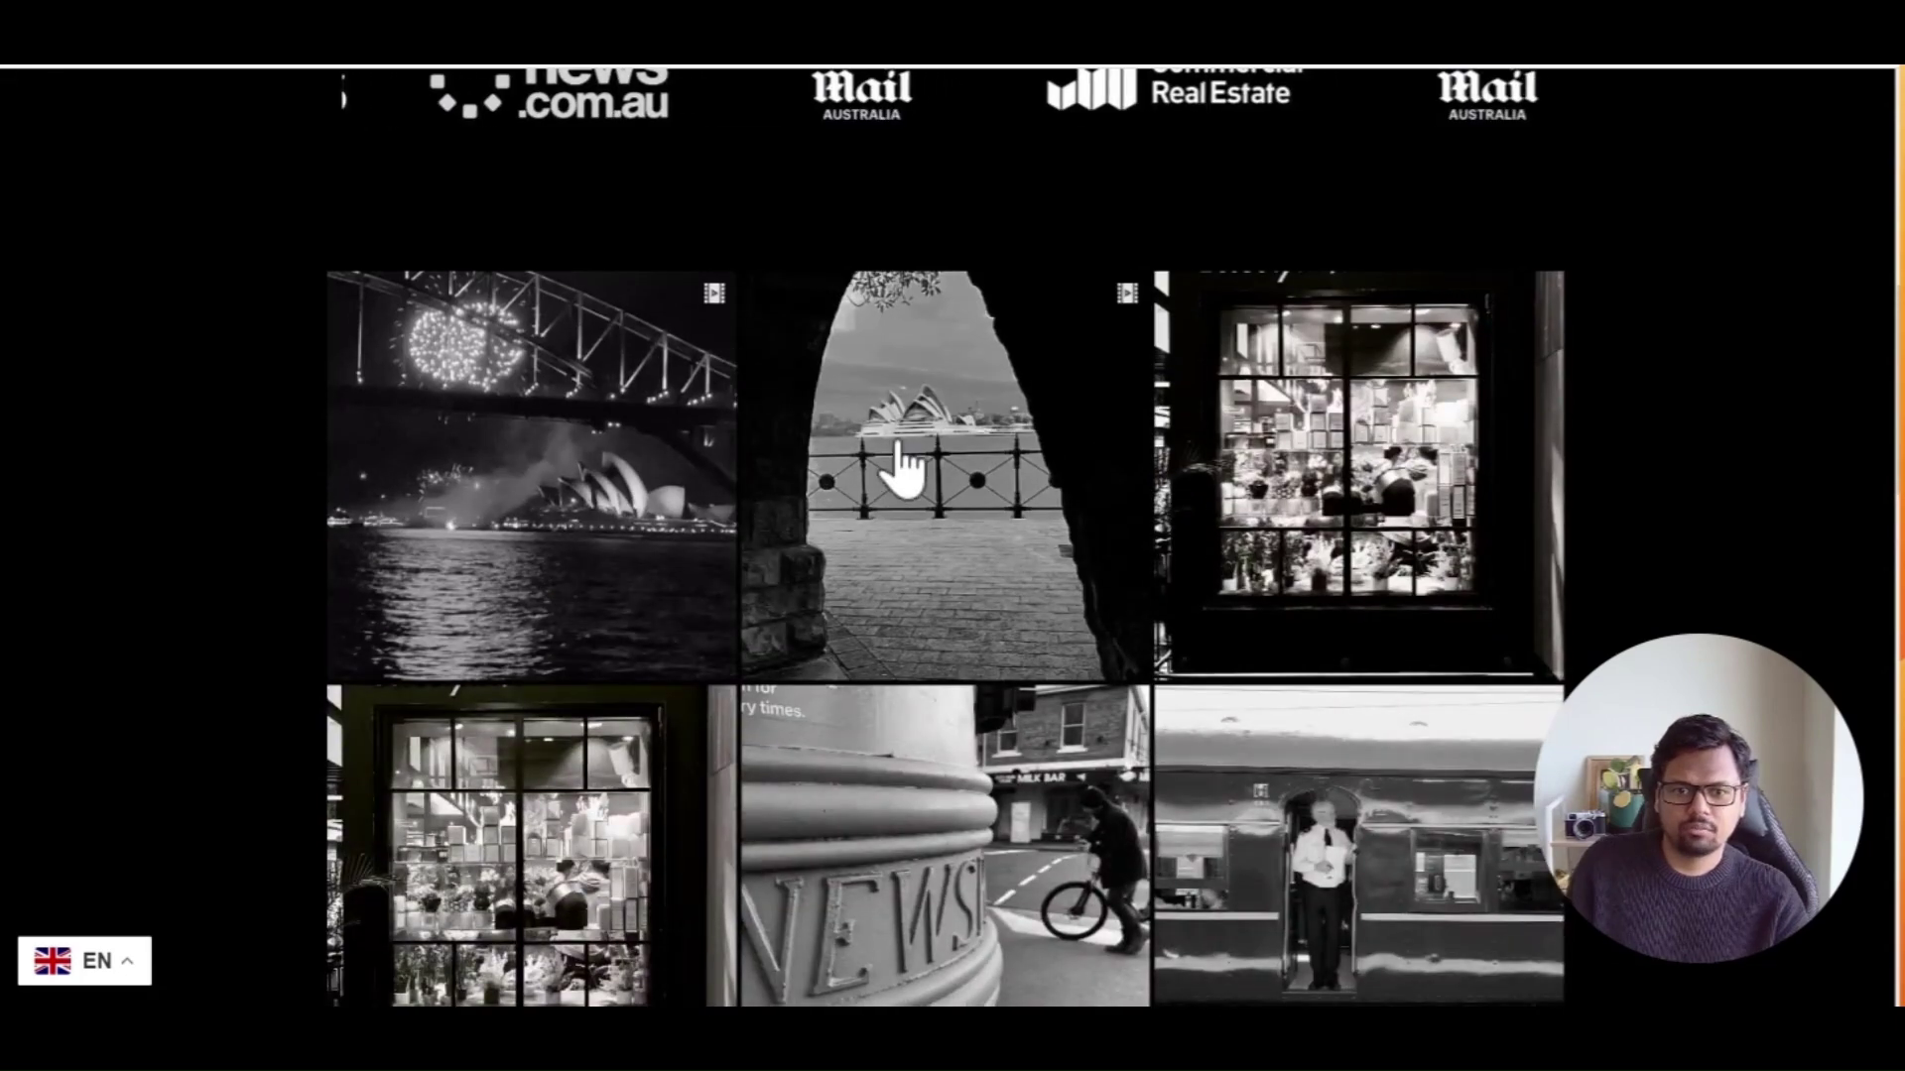
{"action": "scroll", "coordinate": [922, 476], "scroll_direction": "down", "scroll_amount": 2}
{"action": "scroll", "coordinate": [941, 491], "scroll_direction": "down", "scroll_amount": 2}
{"action": "scroll", "coordinate": [944, 494], "scroll_direction": "down", "scroll_amount": 2}
{"action": "scroll", "coordinate": [945, 498], "scroll_direction": "up", "scroll_amount": 4}
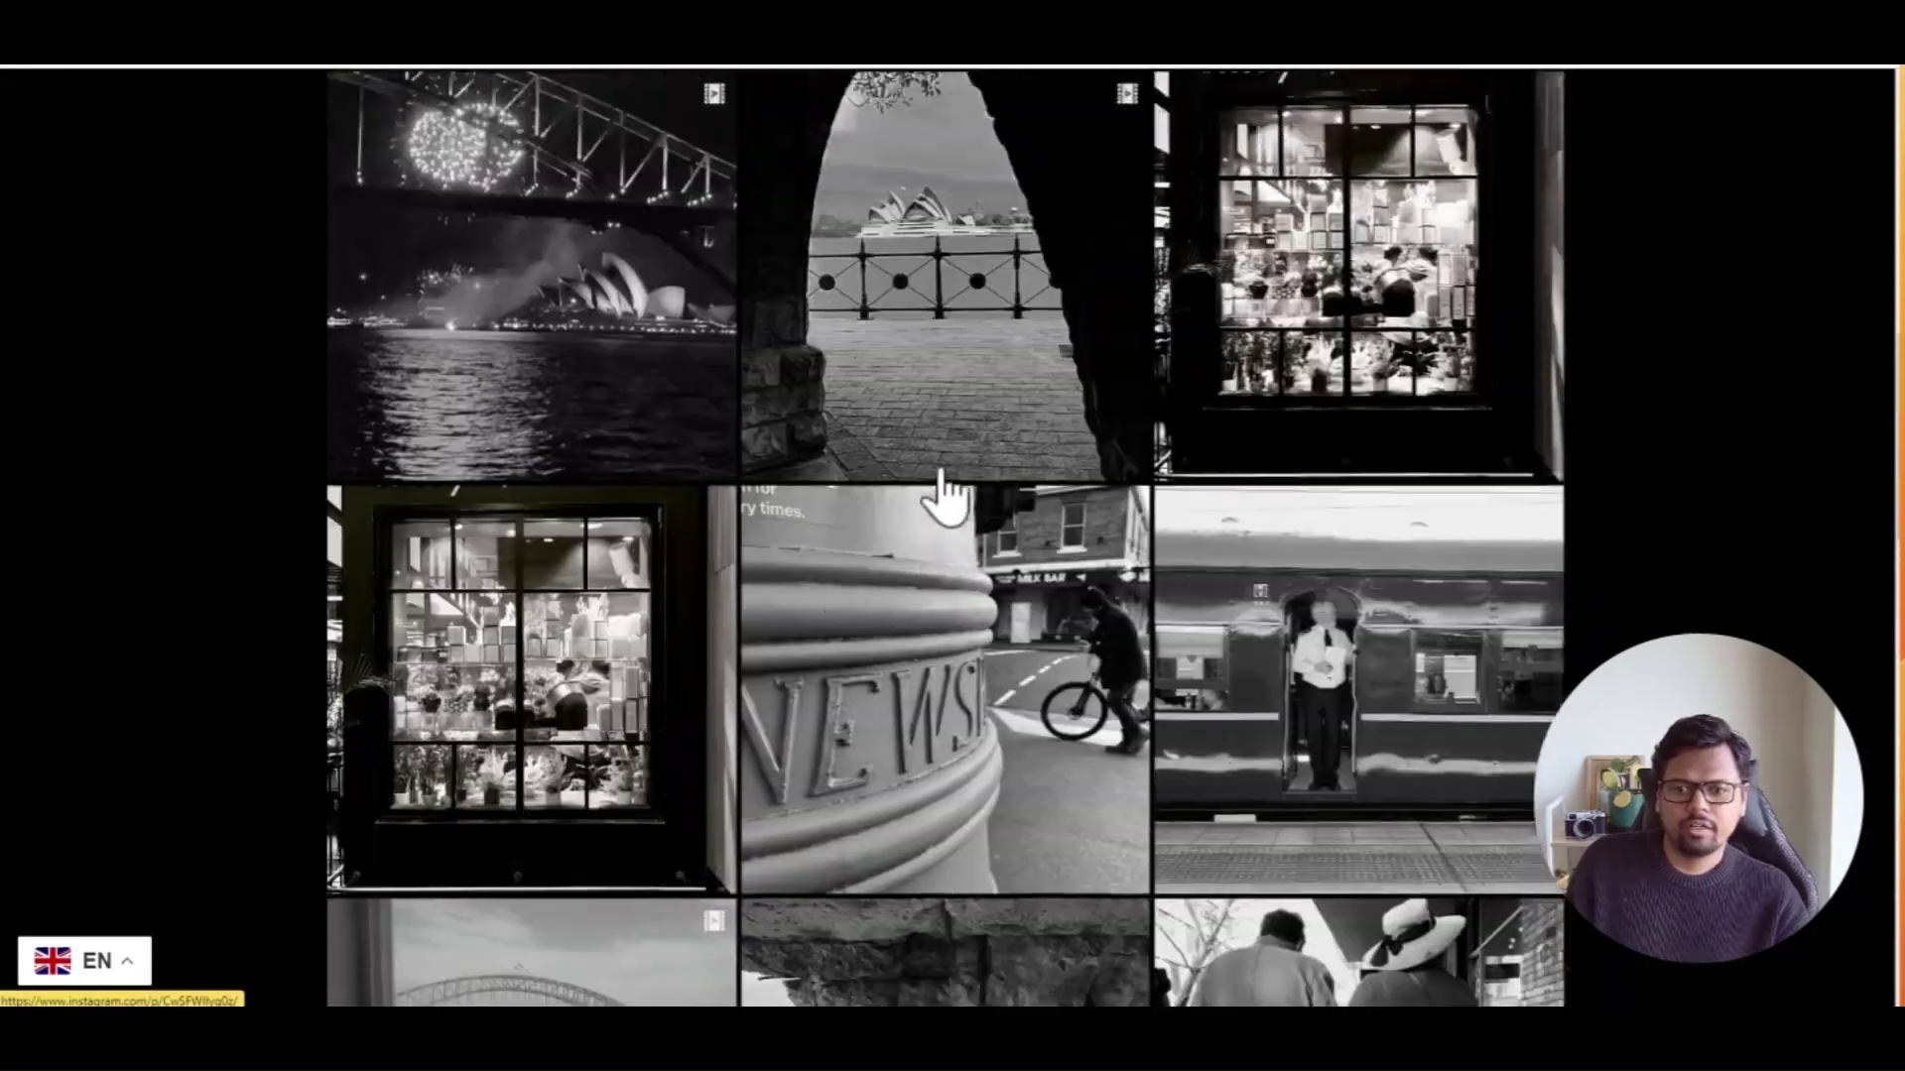
{"action": "scroll", "coordinate": [947, 497], "scroll_direction": "up", "scroll_amount": 2}
{"action": "scroll", "coordinate": [950, 492], "scroll_direction": "up", "scroll_amount": 1}
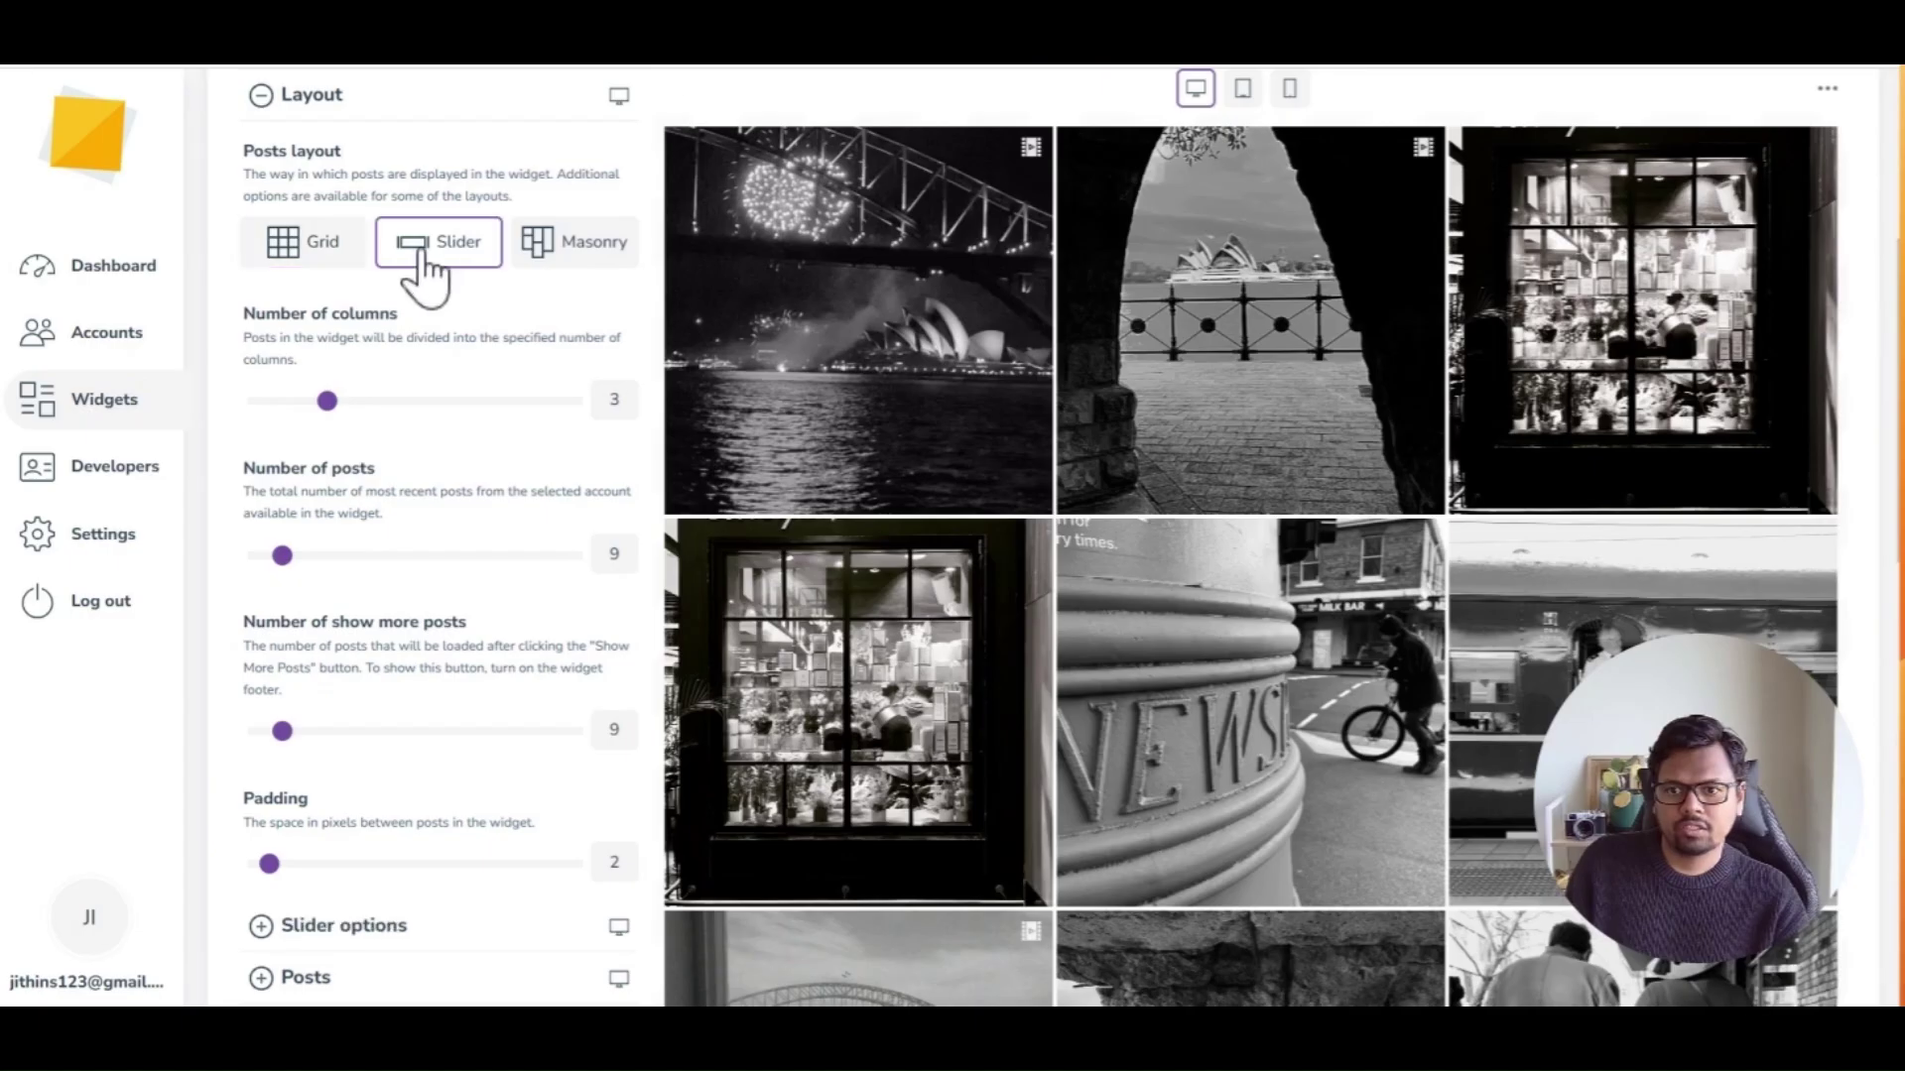
- Set the widget's Layout > Posts layout option to Slider
{"action": "left_click", "coordinate": [424, 254]}
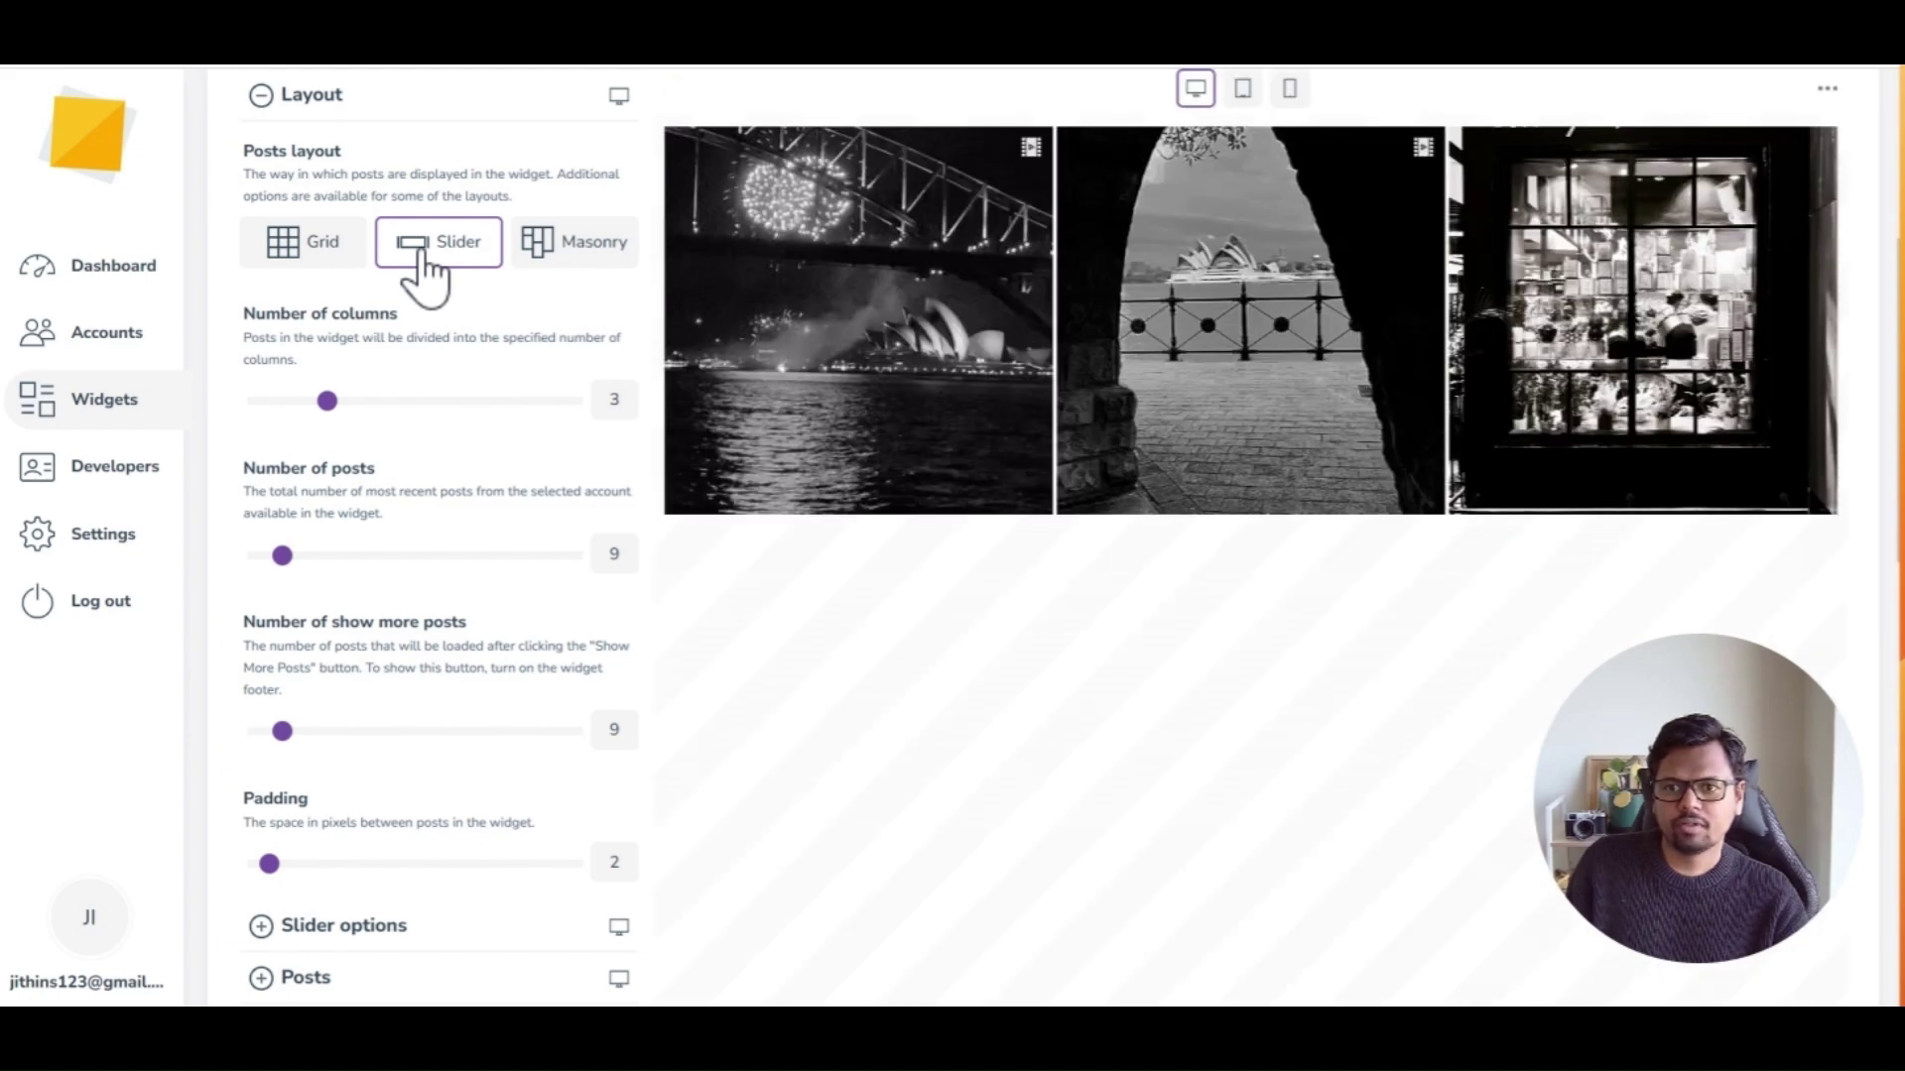
{"action": "scroll", "coordinate": [1024, 524], "scroll_direction": "up", "scroll_amount": 1}
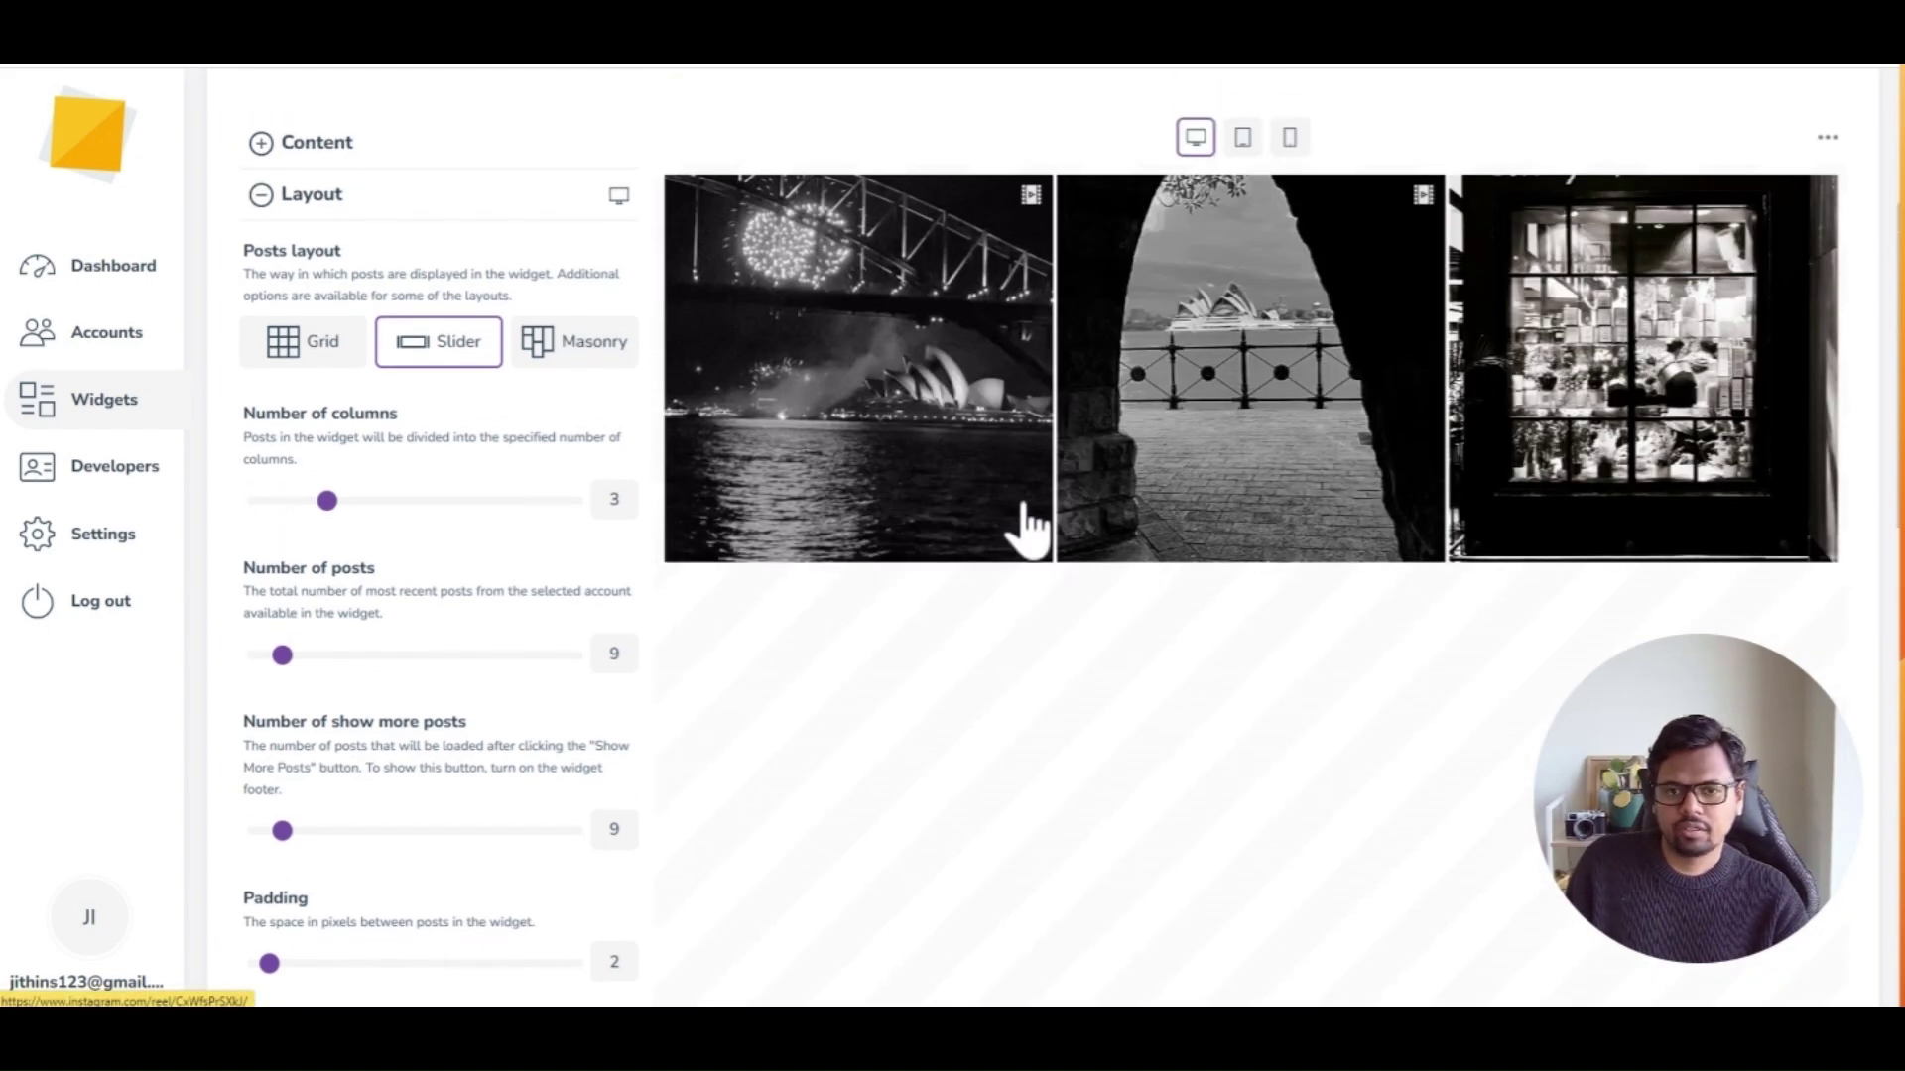
{"action": "scroll", "coordinate": [439, 652], "scroll_direction": "down", "scroll_amount": 1}
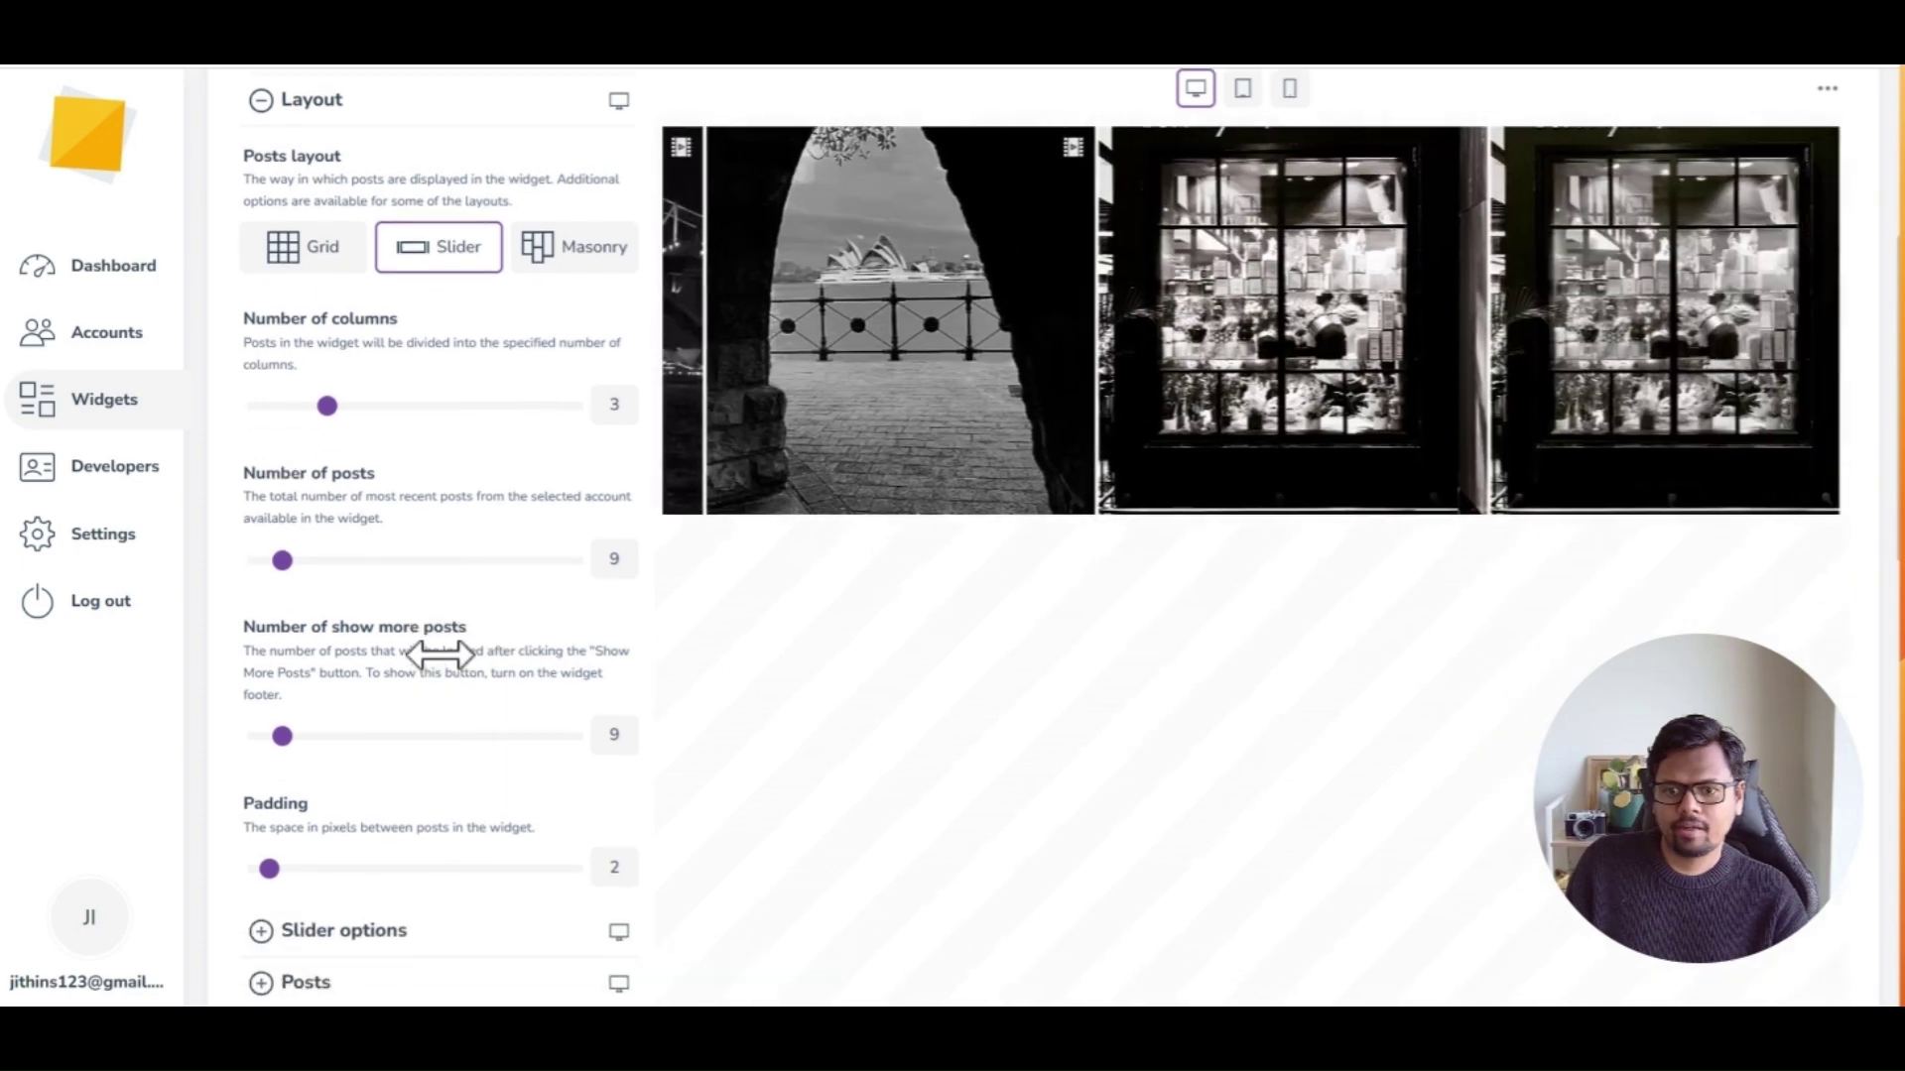
{"action": "scroll", "coordinate": [438, 652], "scroll_direction": "down", "scroll_amount": 1}
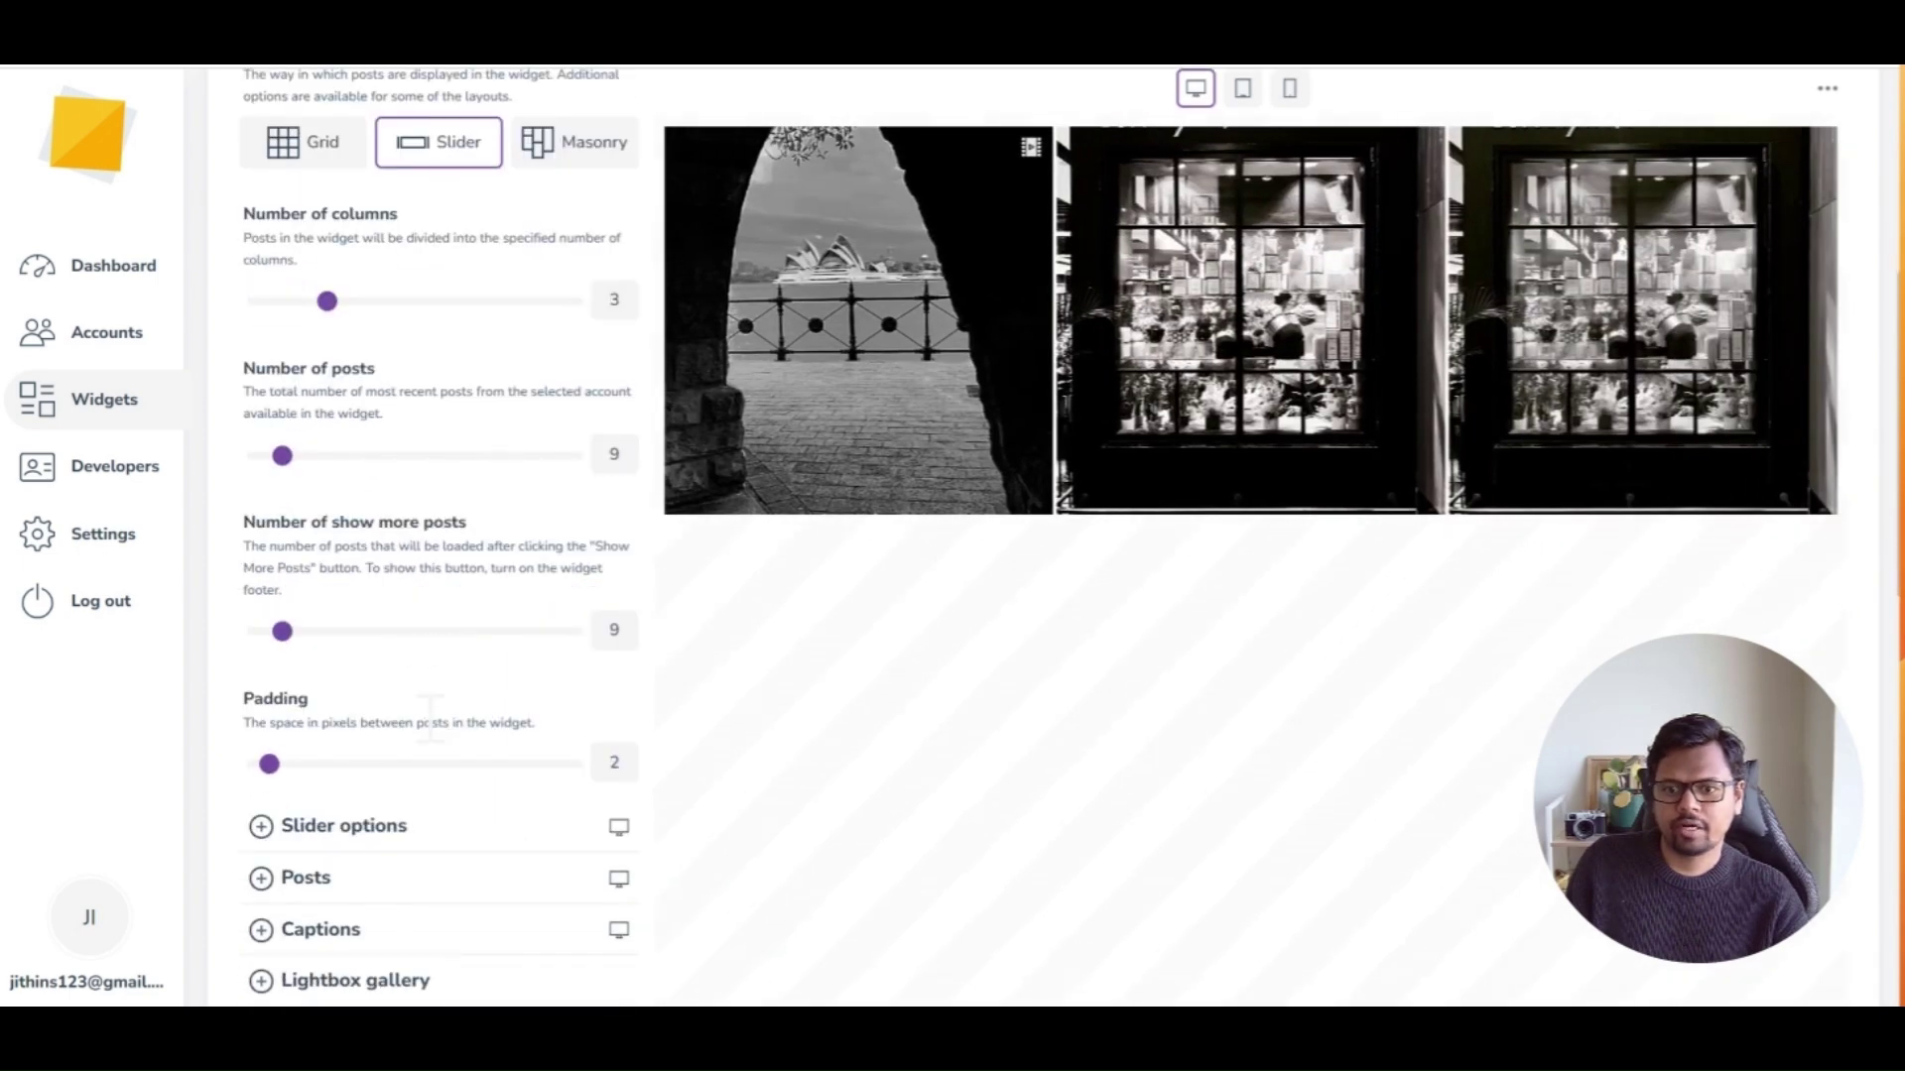
{"action": "scroll", "coordinate": [430, 718], "scroll_direction": "down", "scroll_amount": 2}
- Save the slider settings with automatic transitions, speed 4 and arrows hidden
{"action": "left_click", "coordinate": [365, 628]}
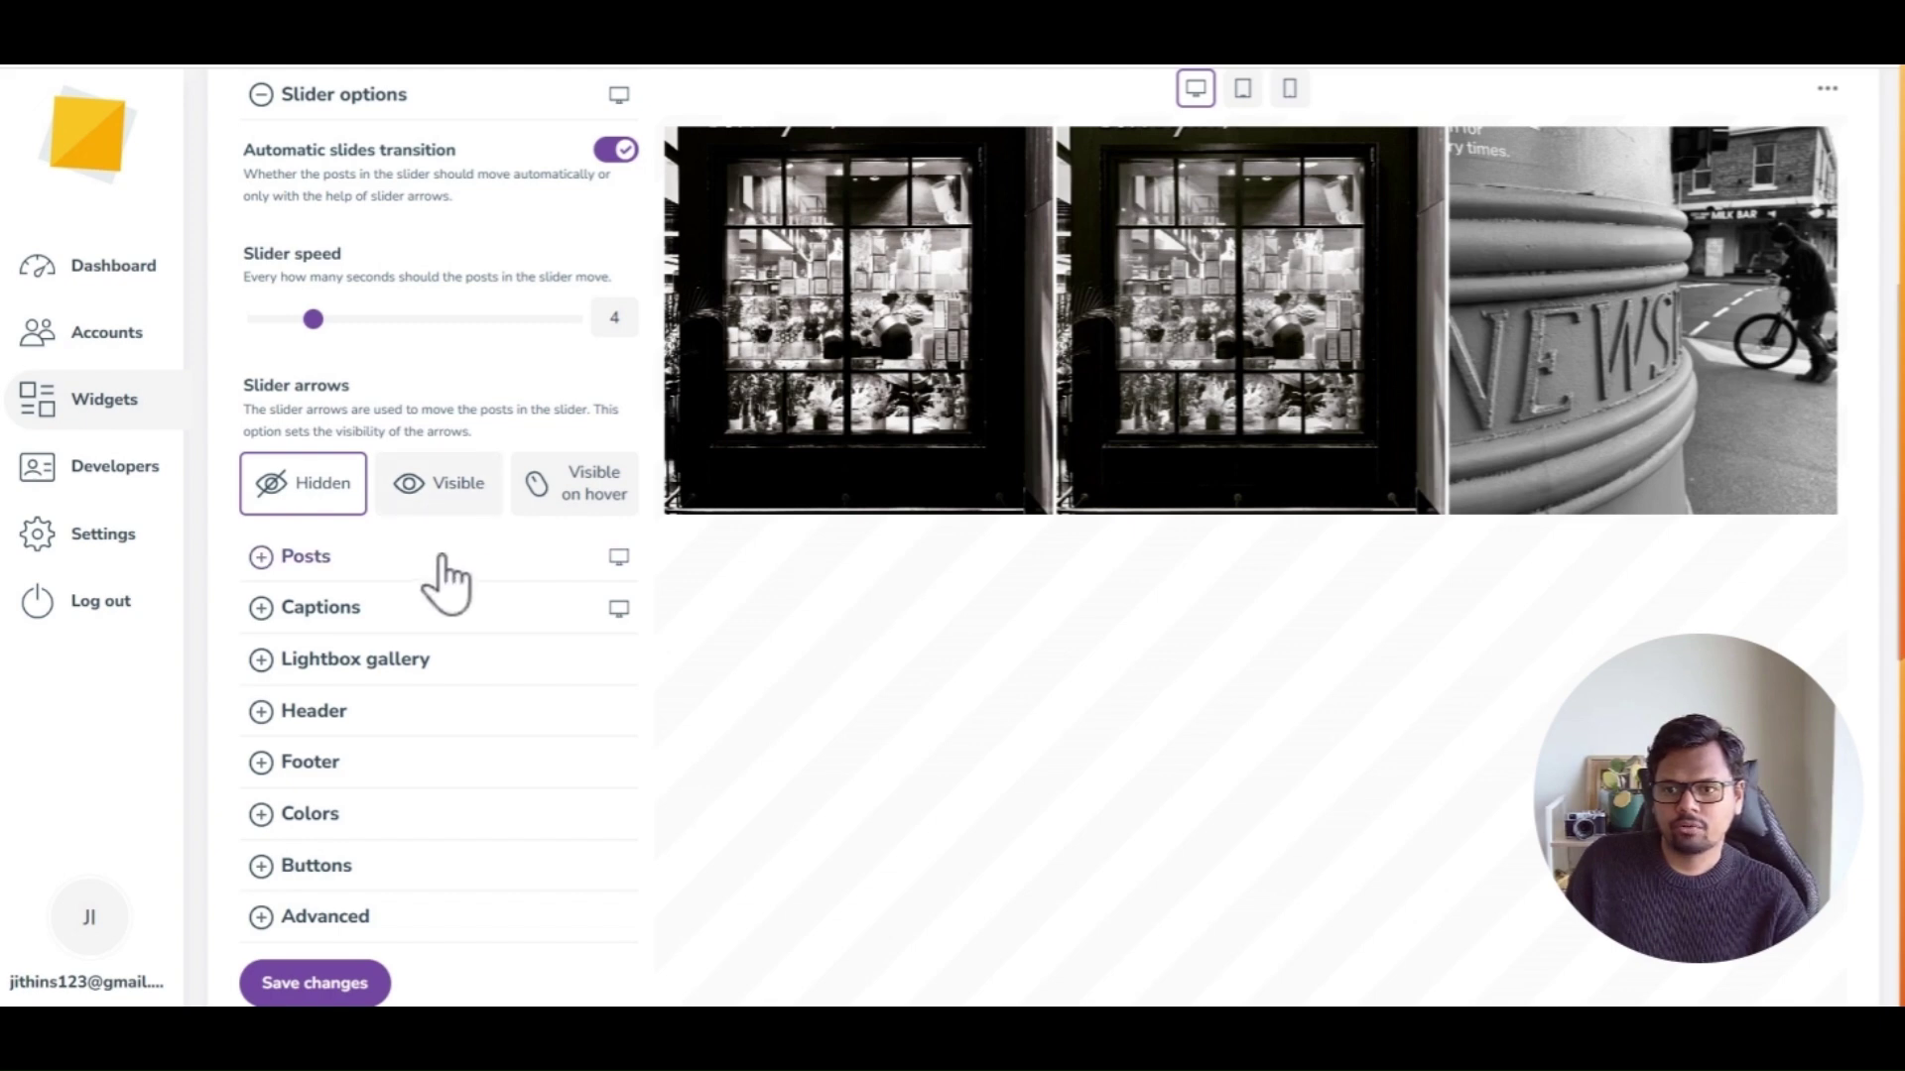
{"action": "left_click", "coordinate": [449, 492]}
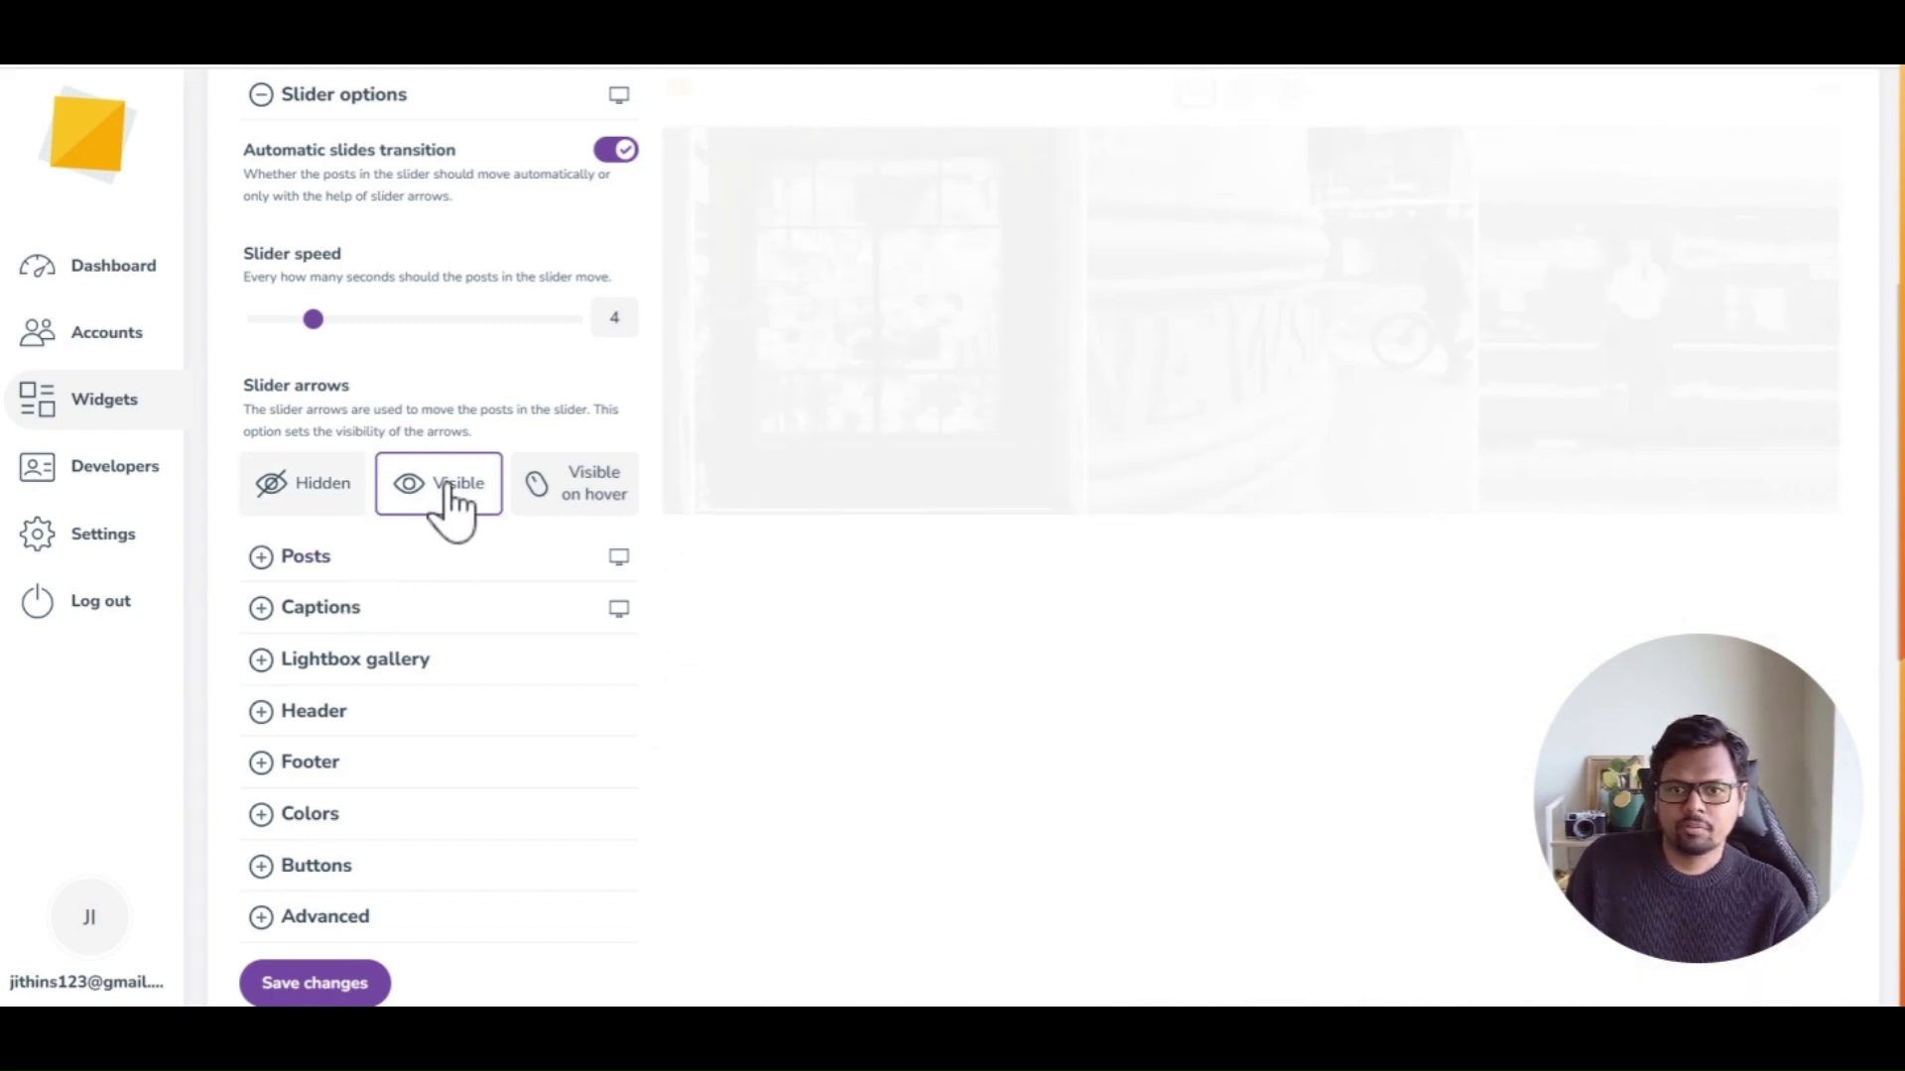
{"action": "left_click", "coordinate": [315, 497]}
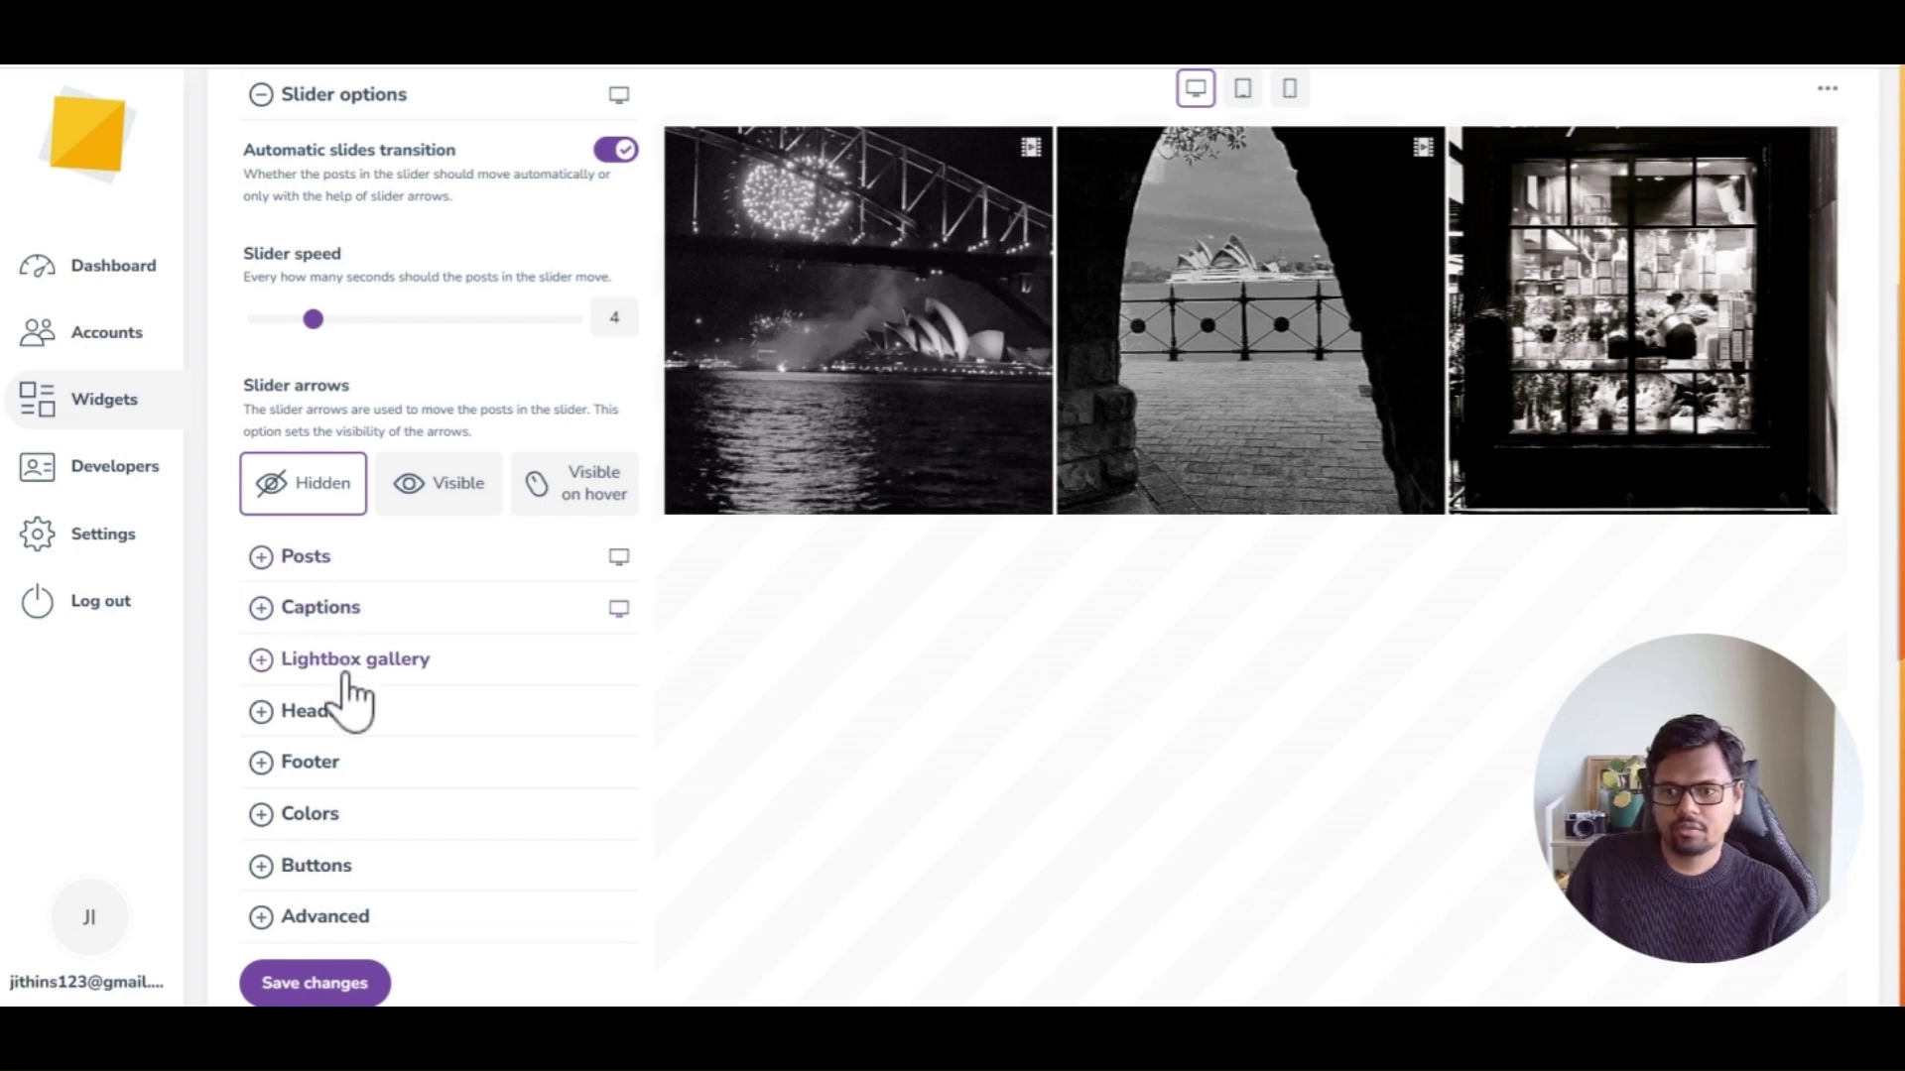
{"action": "scroll", "coordinate": [354, 714], "scroll_direction": "down", "scroll_amount": 1}
{"action": "left_click", "coordinate": [314, 889]}
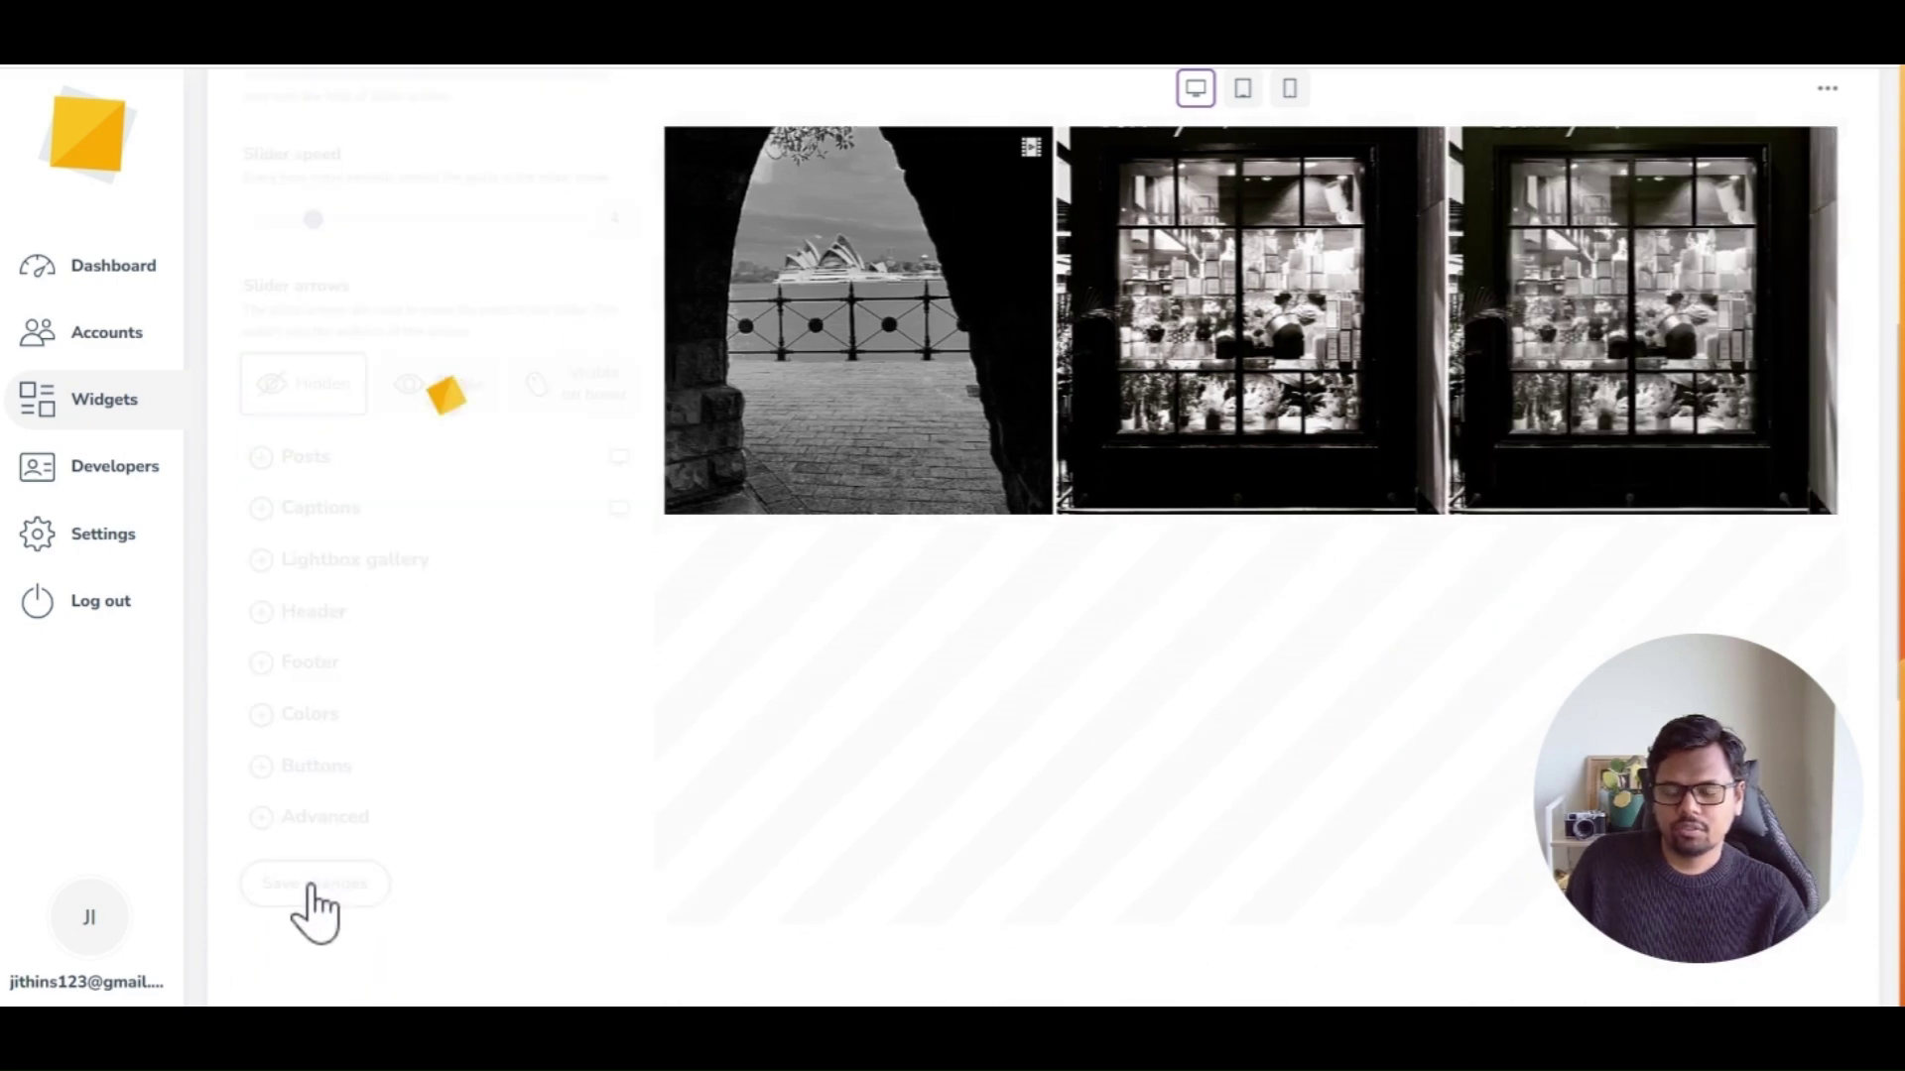
{"action": "scroll", "coordinate": [744, 686], "scroll_direction": "up", "scroll_amount": 1}
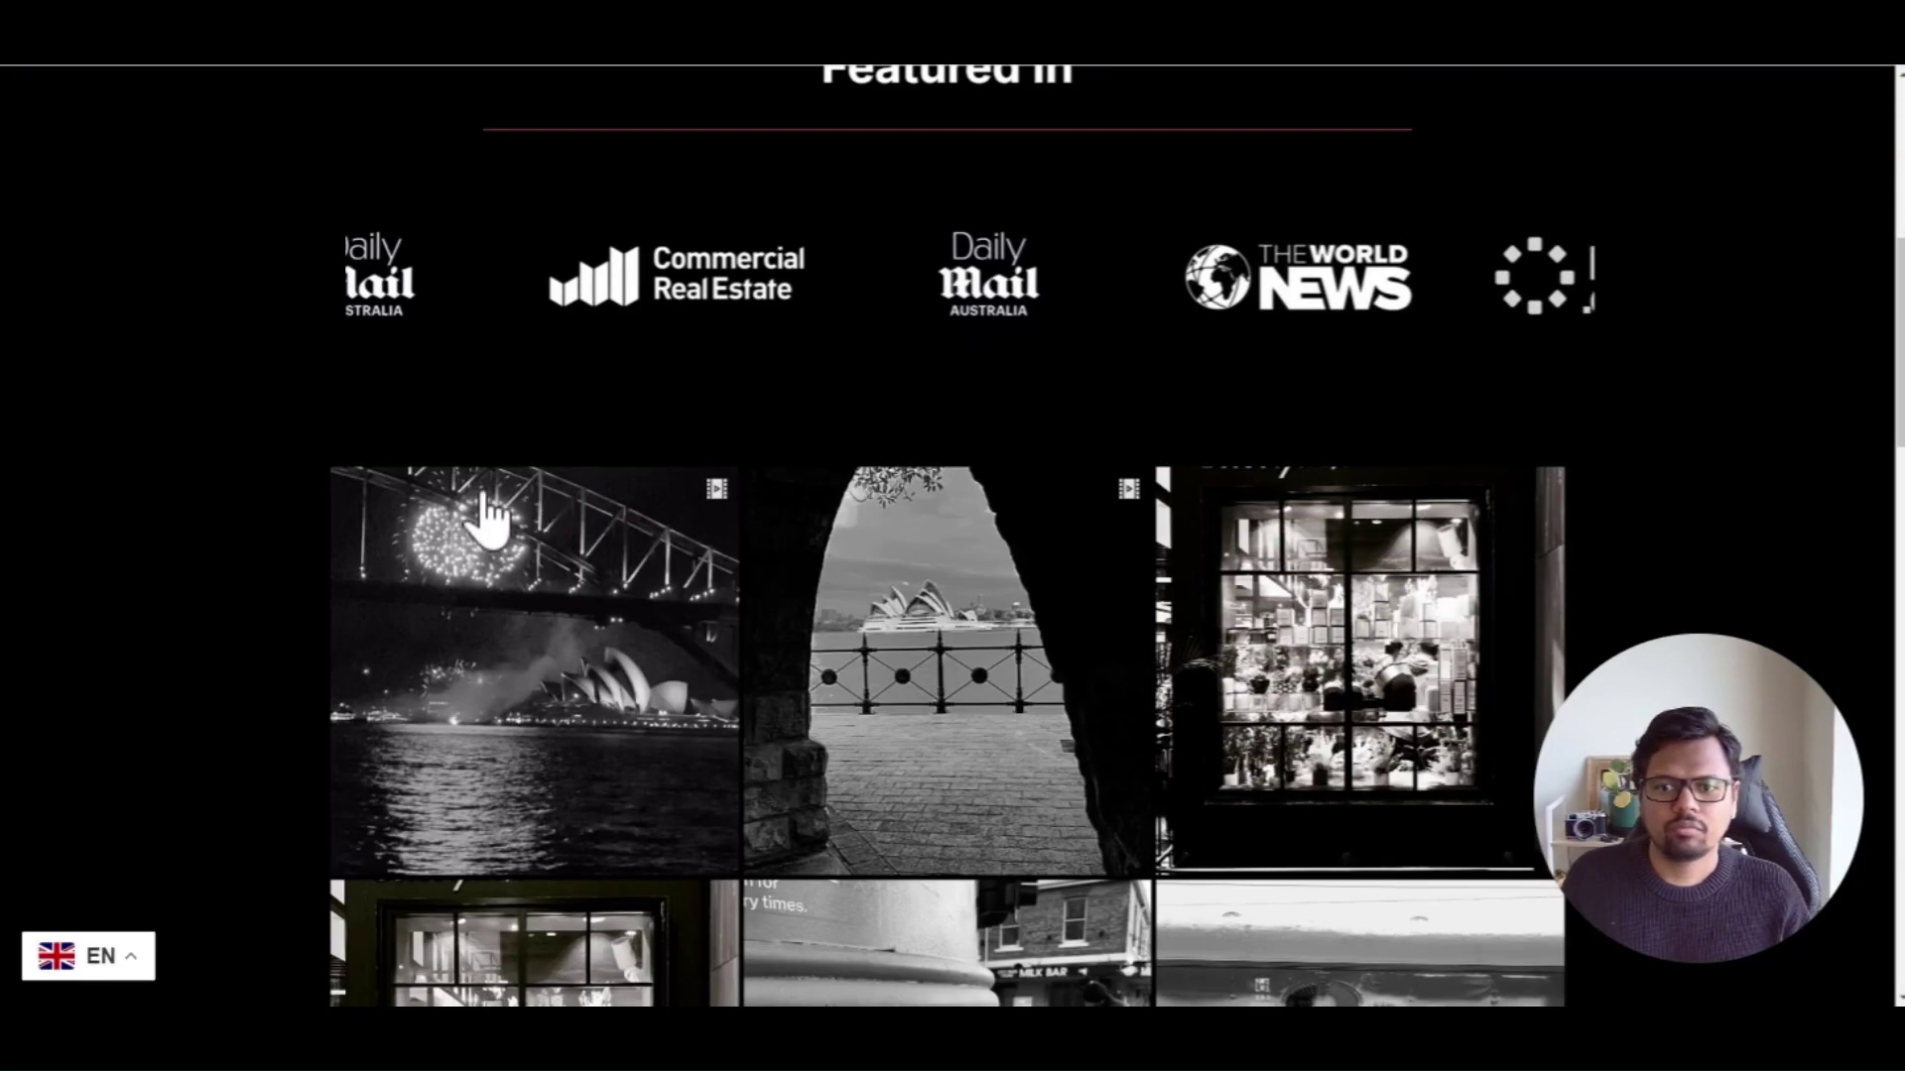
{"action": "scroll", "coordinate": [488, 518], "scroll_direction": "down", "scroll_amount": 1}
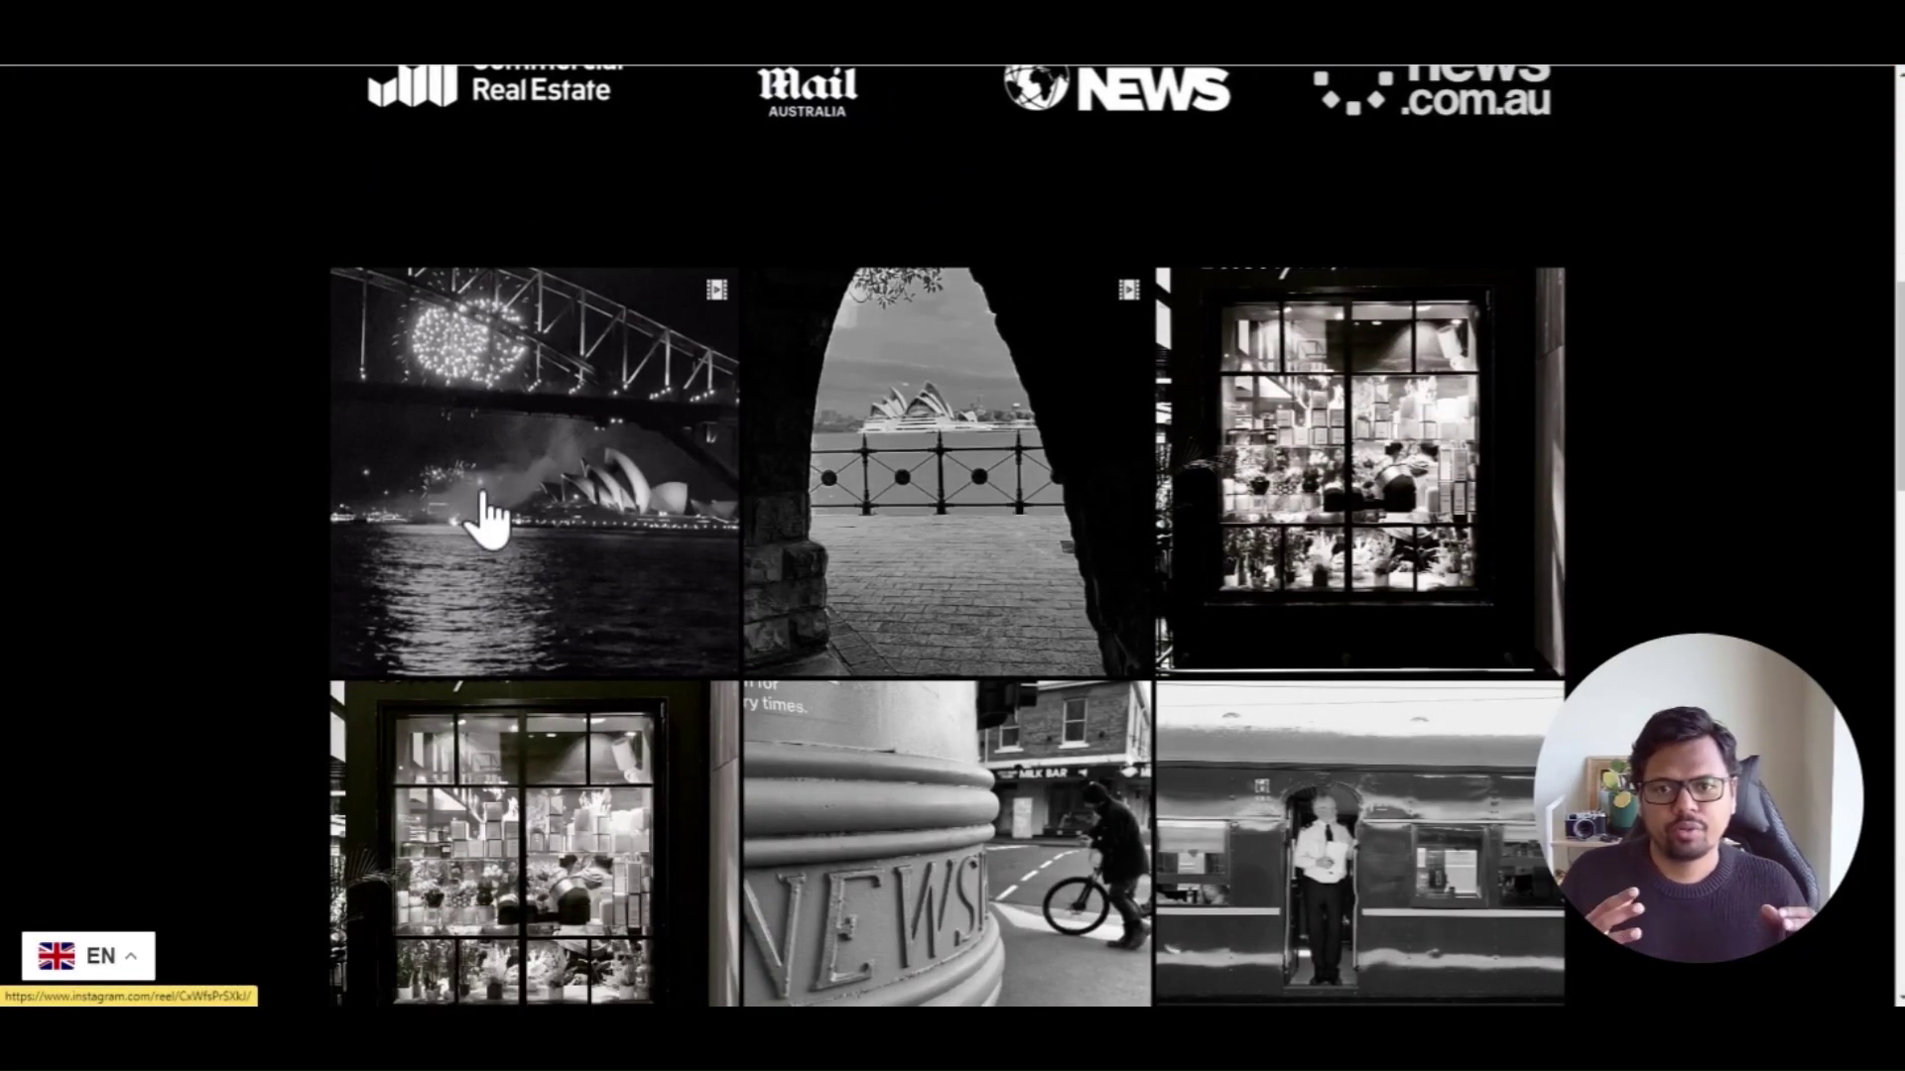